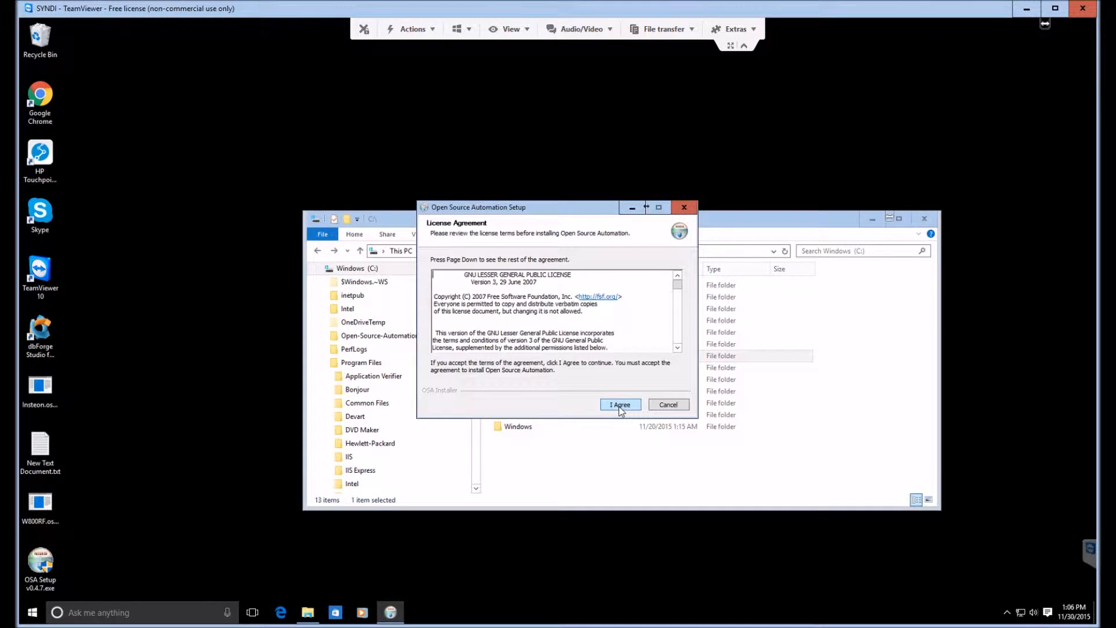
Step: Accept the licence agreement and install the Server component to C:\Program Files\OSA
click(621, 405)
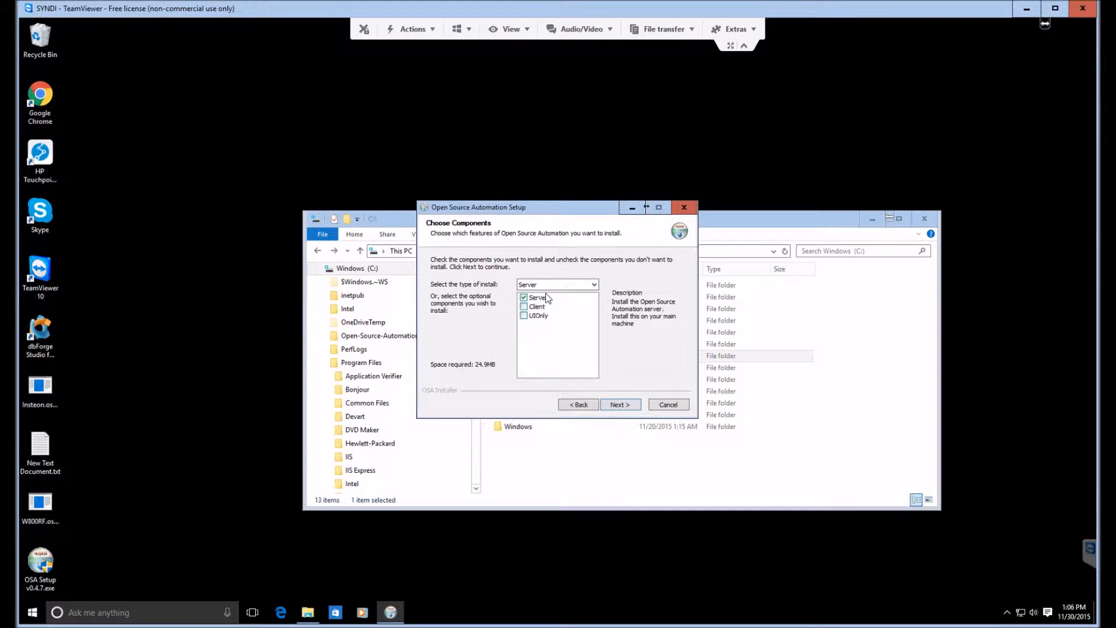
click(613, 405)
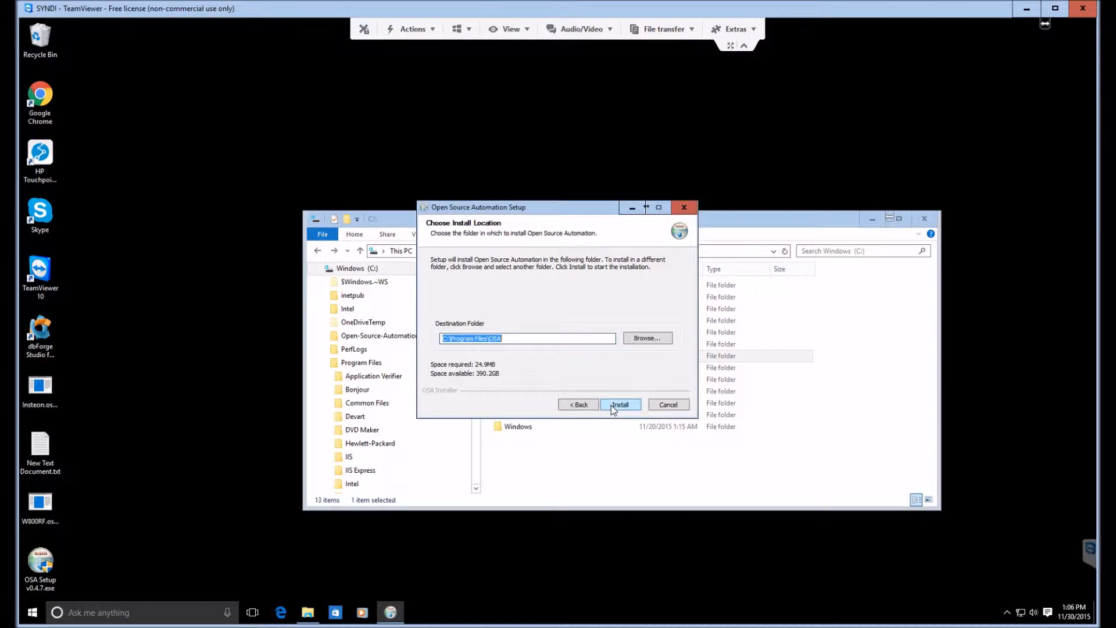
click(616, 402)
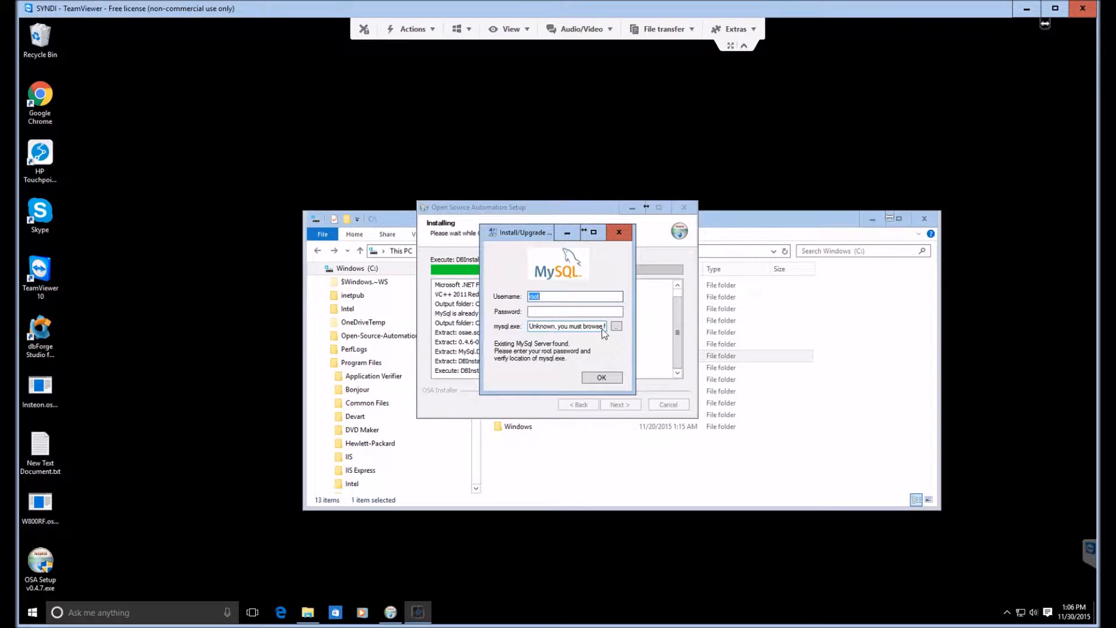
Step: Set the mysql.exe location to the file in C:\Program Files\MySQL\MySQL Server 5.7\bin
click(617, 327)
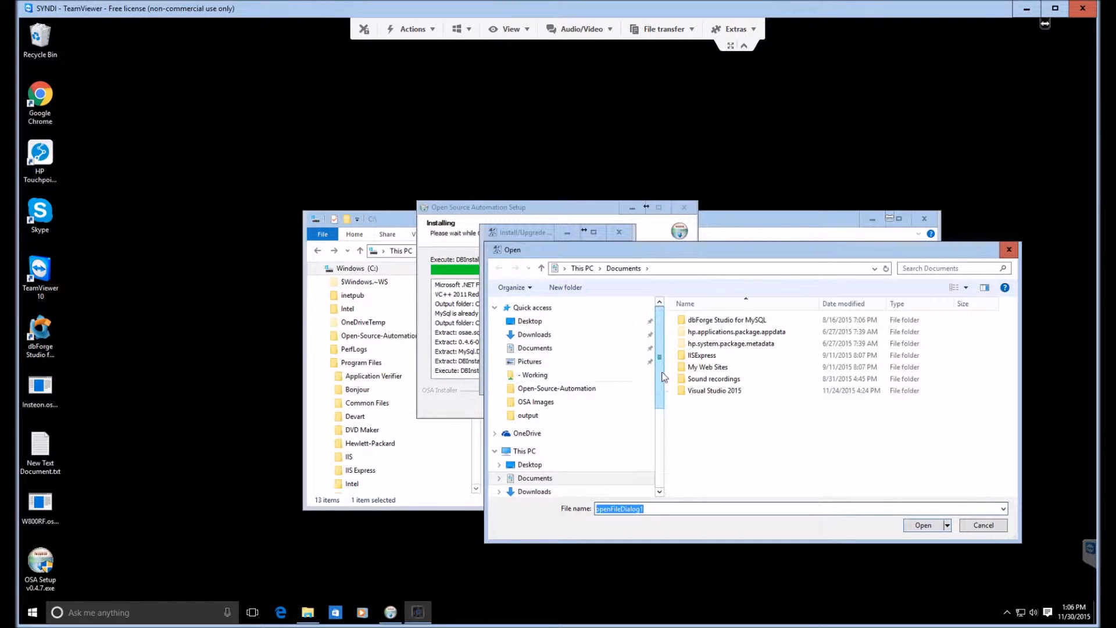
scroll(661, 417, down, 3)
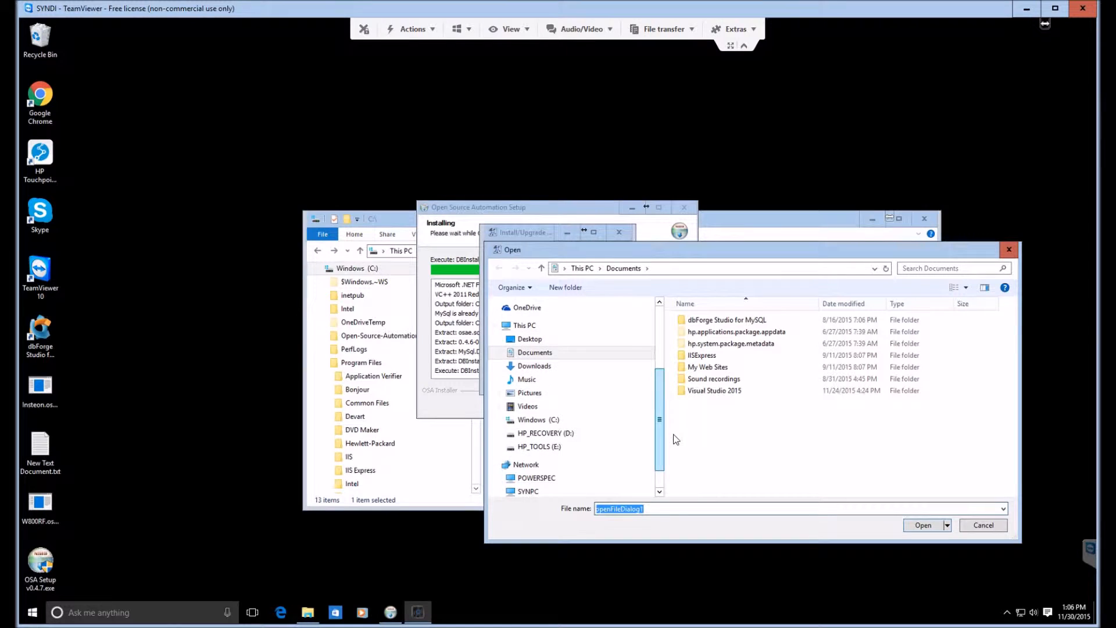
click(499, 419)
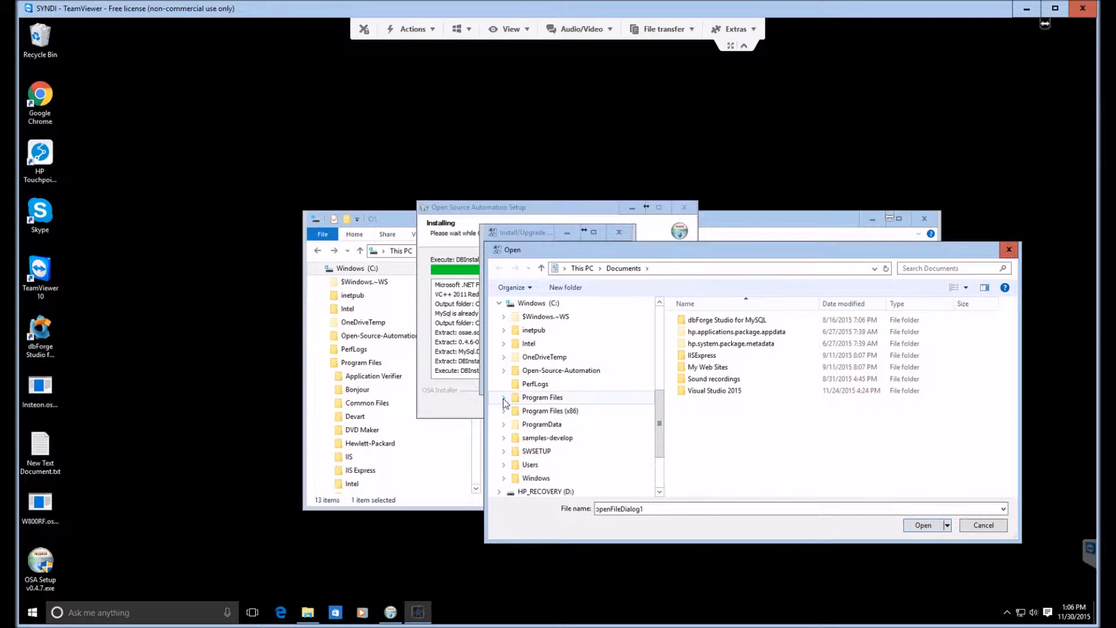
click(503, 397)
scroll(540, 413, down, 3)
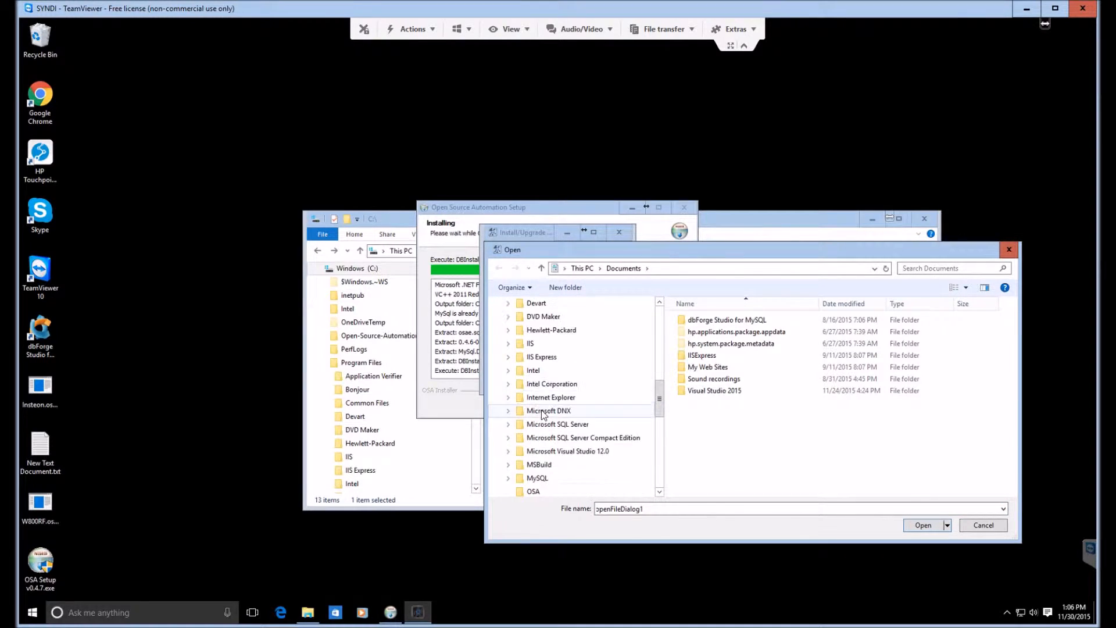
click(536, 437)
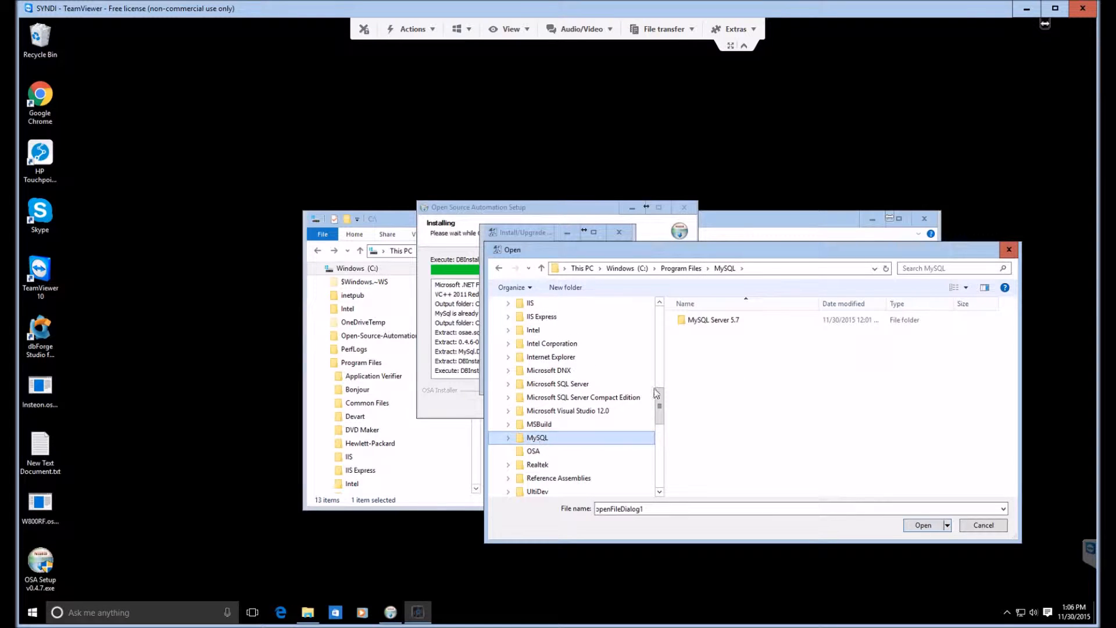
double_click(715, 321)
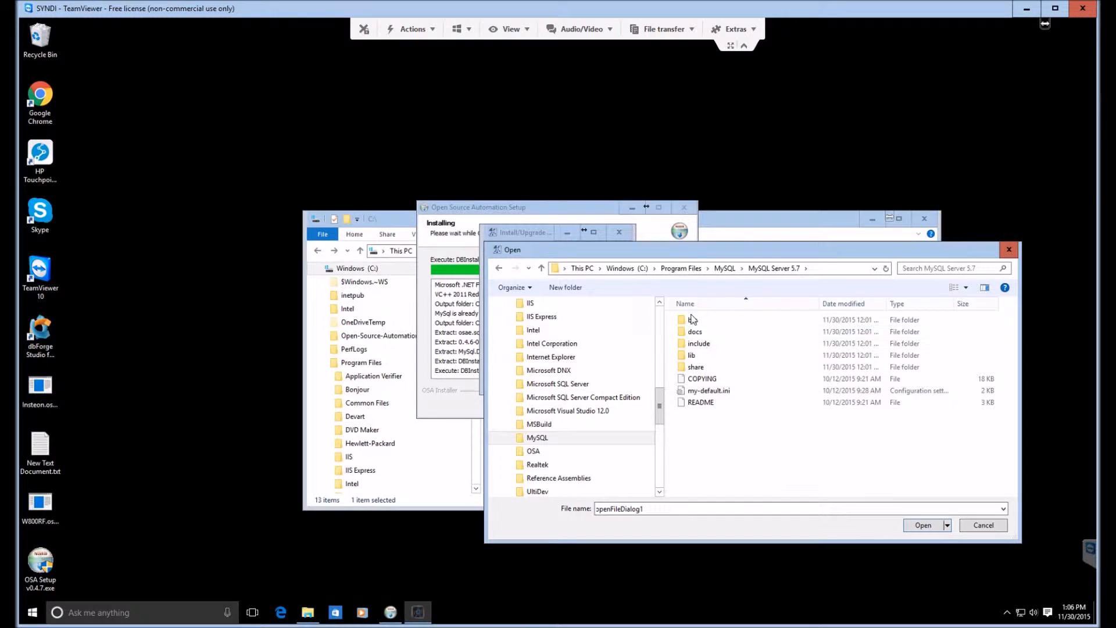
double_click(693, 321)
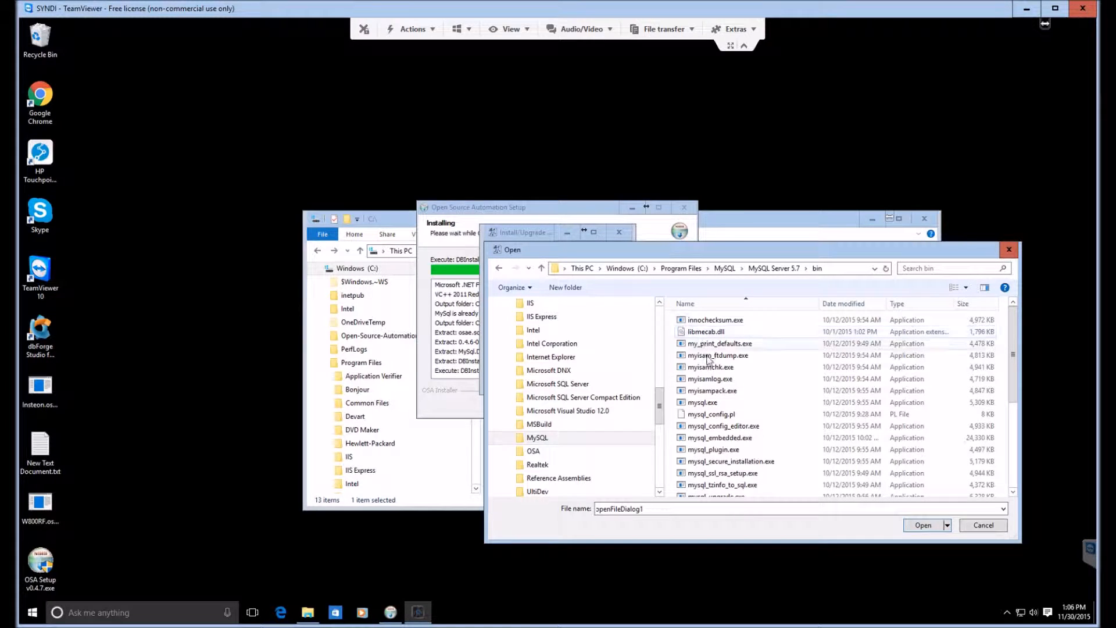
double_click(715, 404)
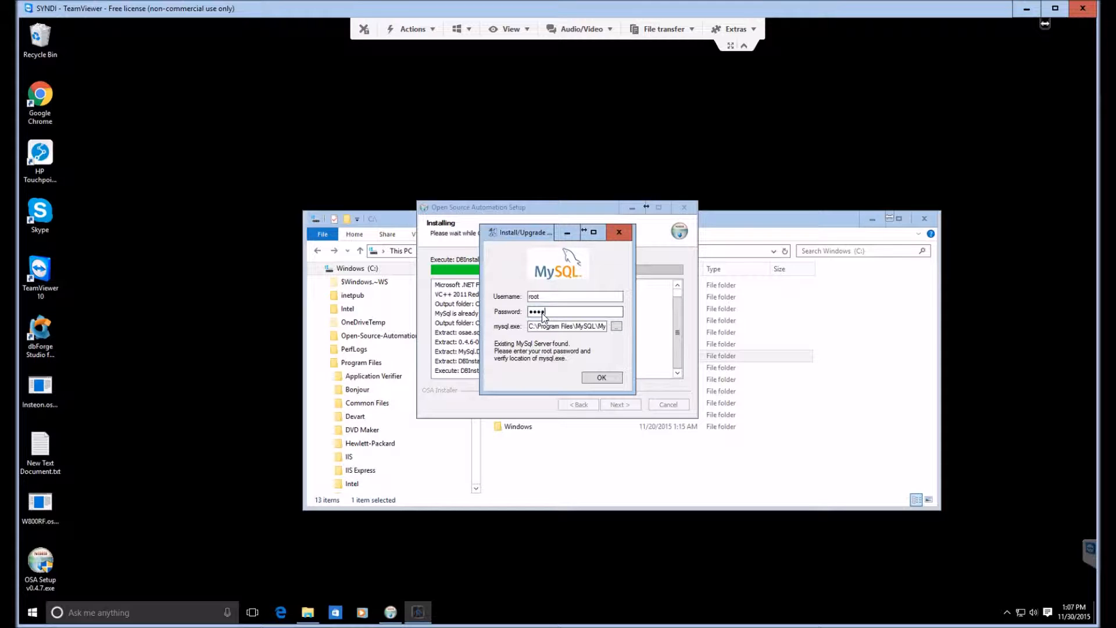
Step: Enter the password for the MySQL root user and install the database
click(591, 377)
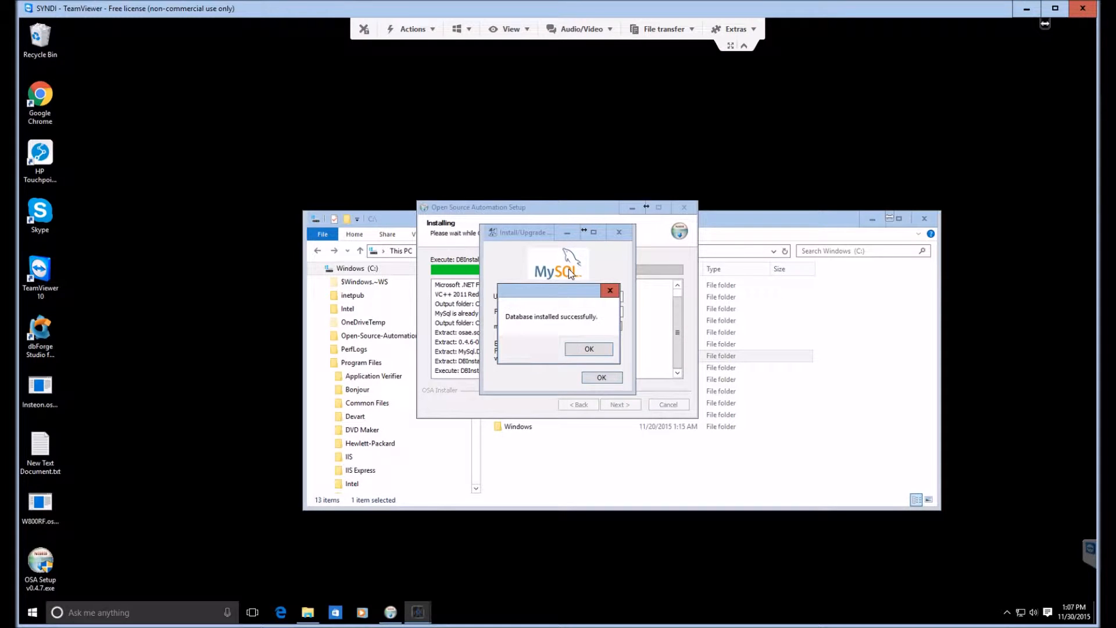
click(590, 352)
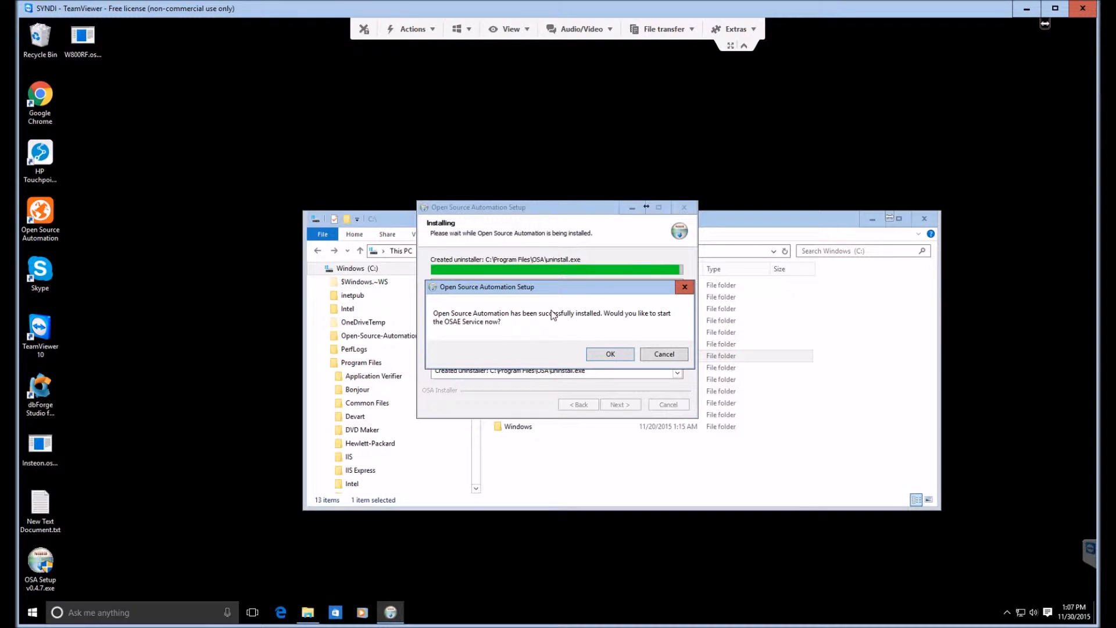
Step: Agree to start the OSAE service and finish the Open Source Automation setup
click(611, 353)
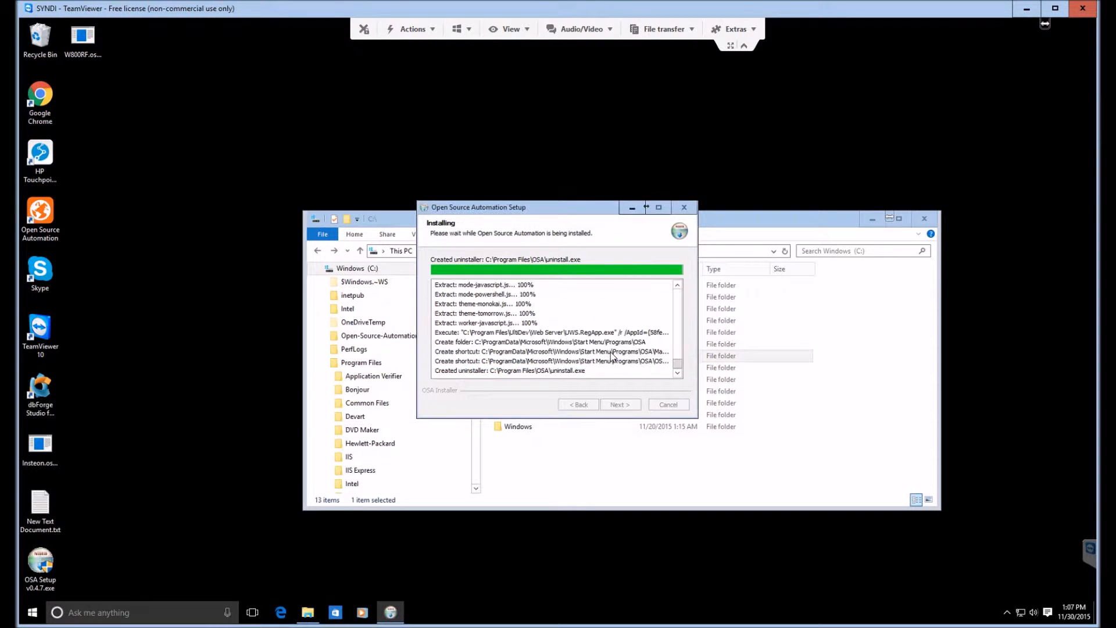
click(610, 351)
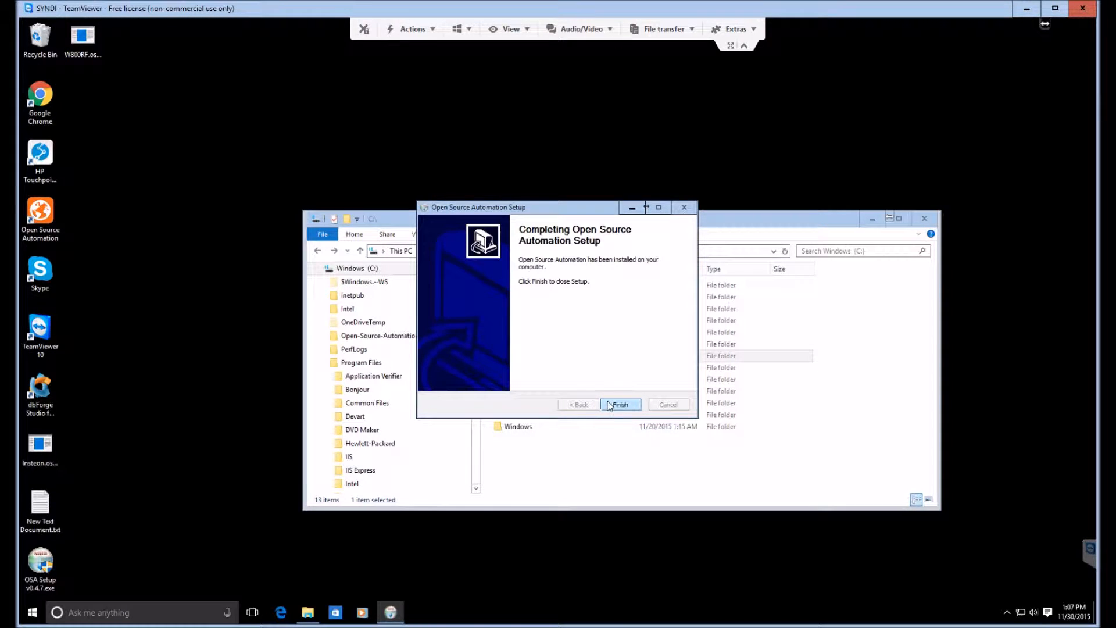
click(622, 404)
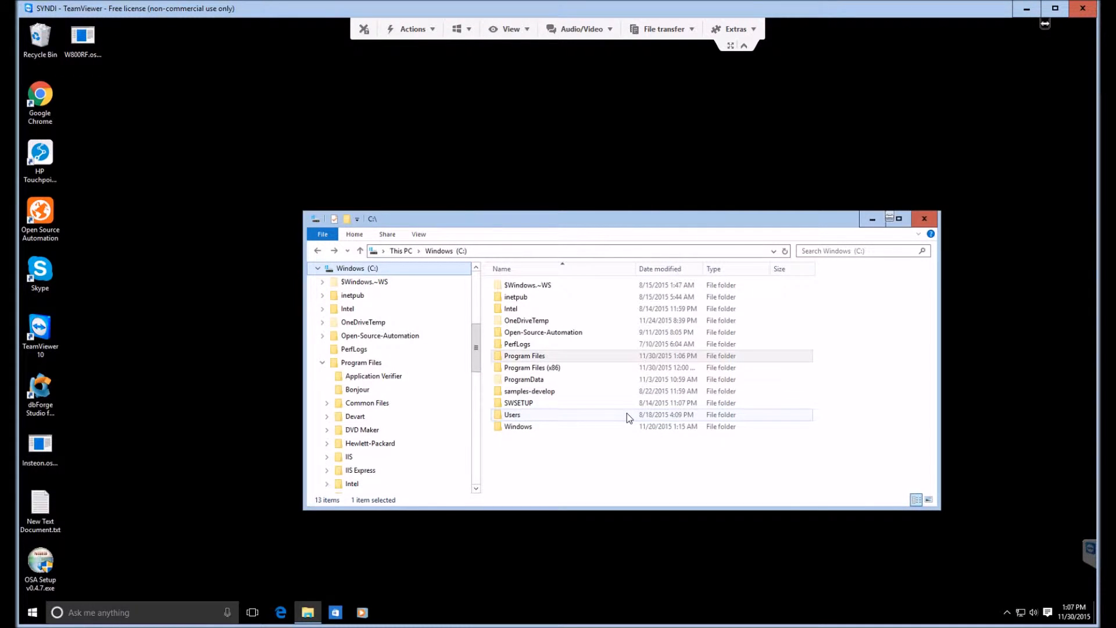
Step: Run OSAE.Manager.exe from C:\Program Files\OSA, allowing it to make changes, and open the web interface from the manager
click(363, 363)
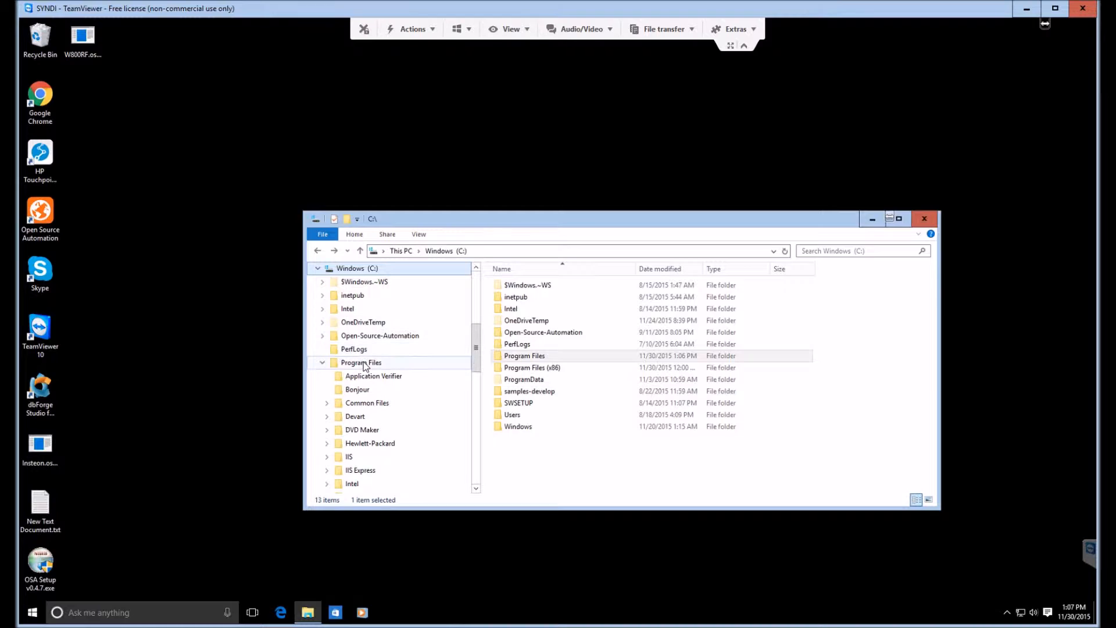
scroll(512, 383, down, 1)
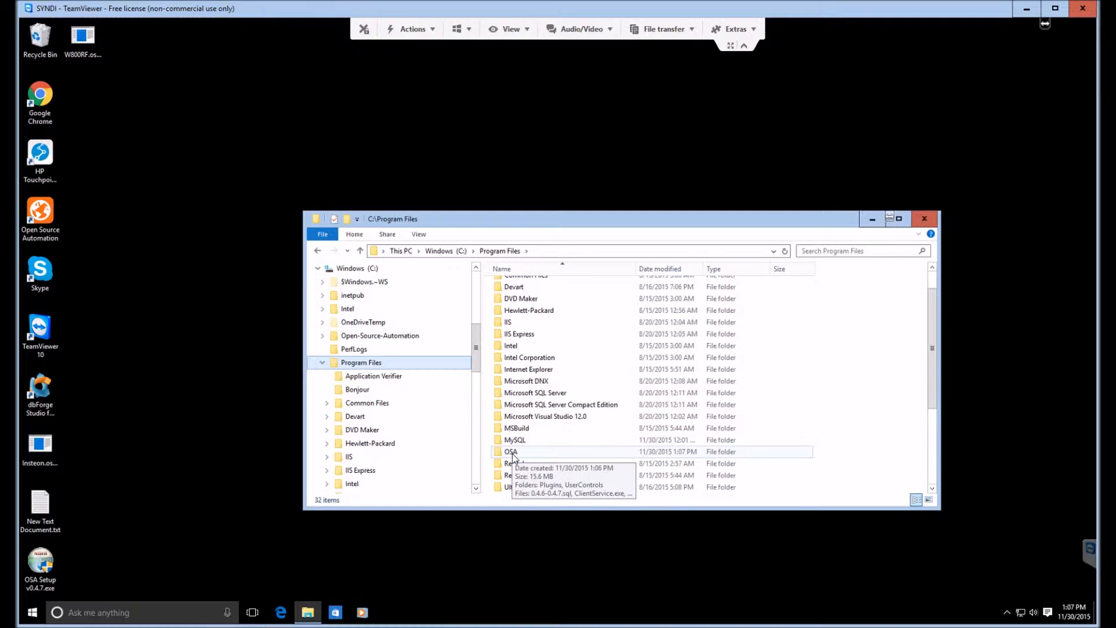
double_click(511, 452)
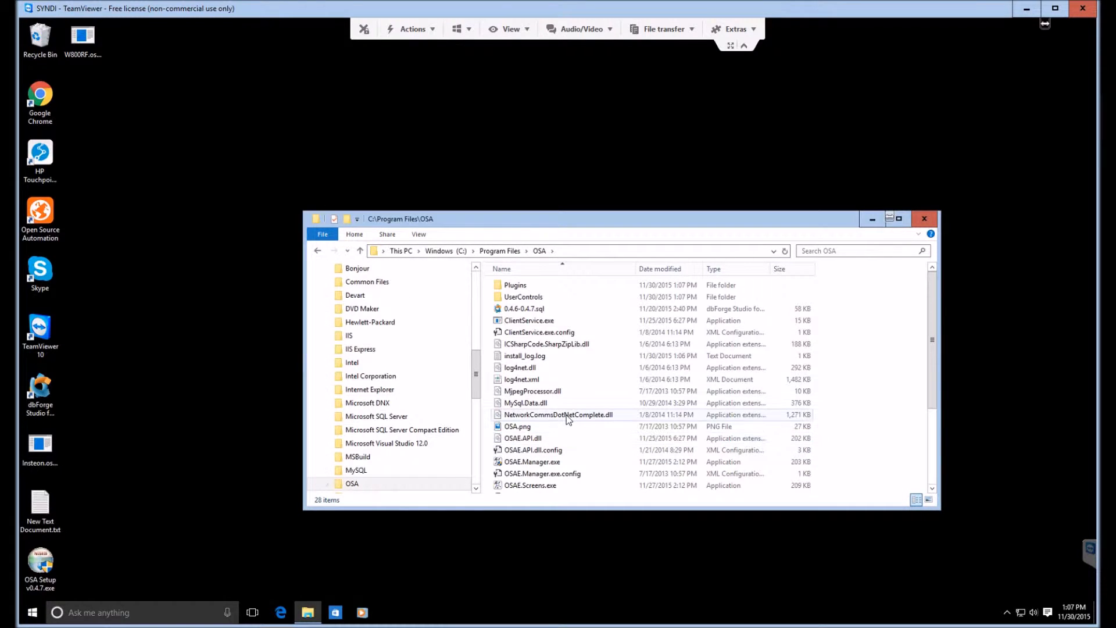
scroll(571, 413, down, 1)
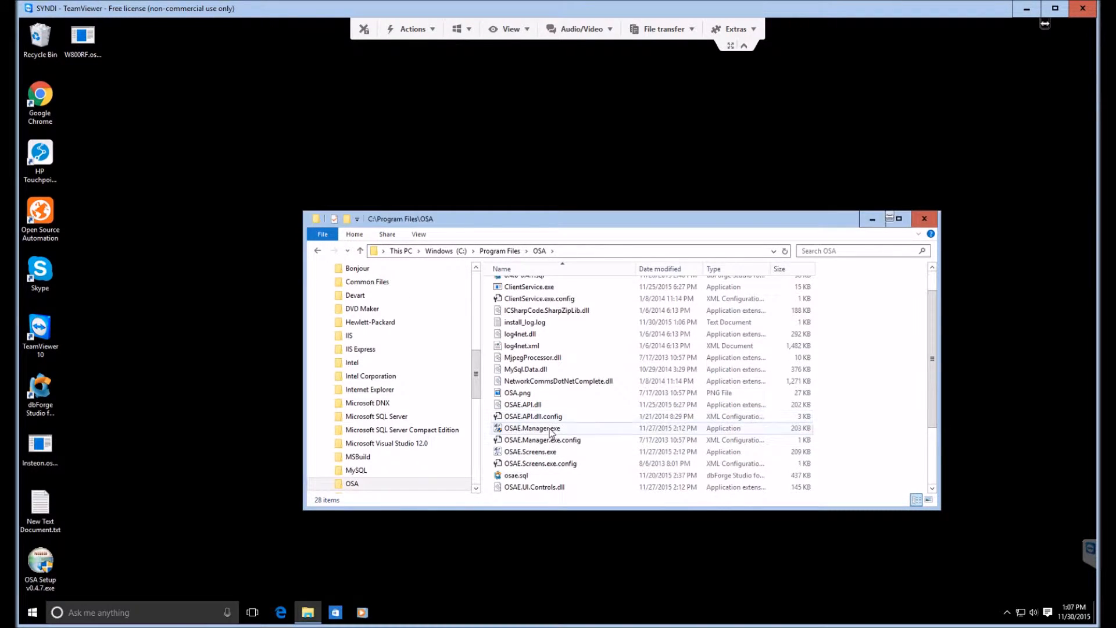
double_click(550, 430)
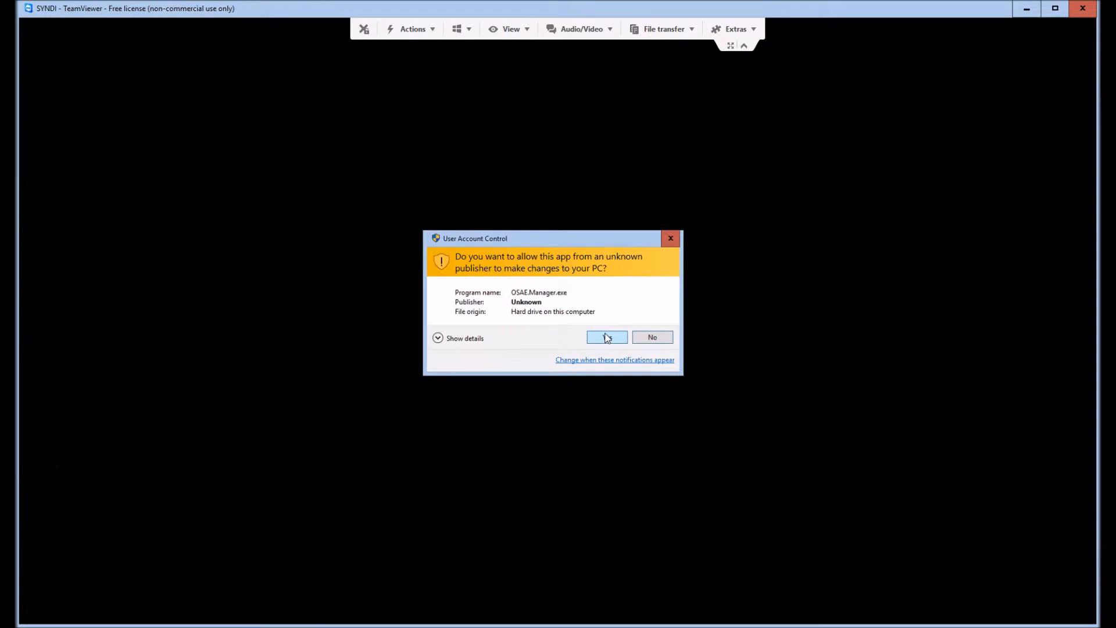
click(608, 337)
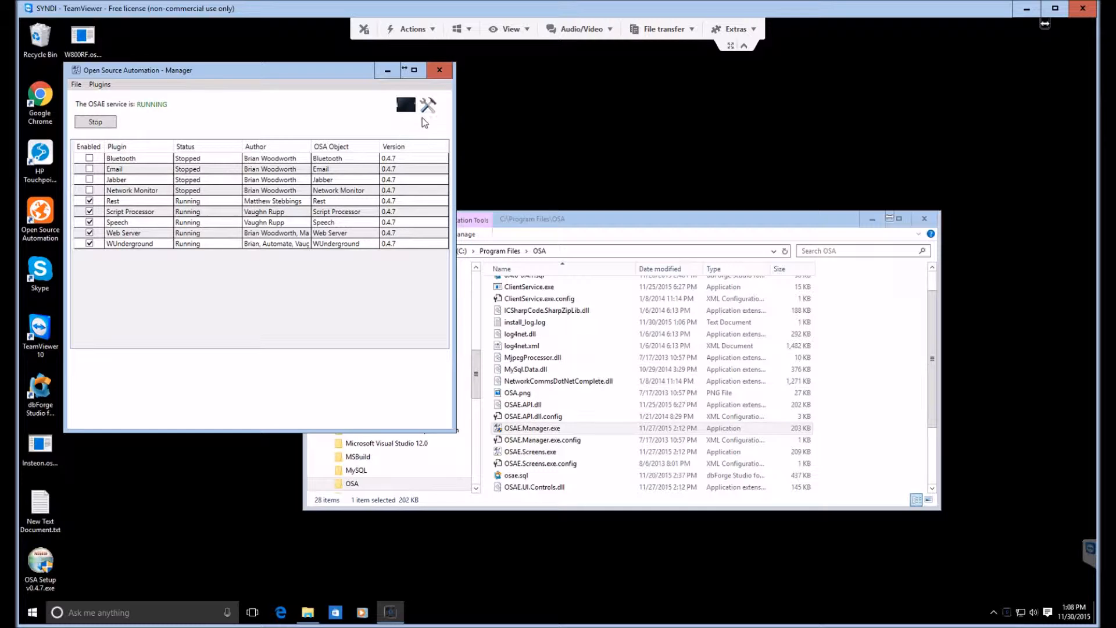
click(428, 111)
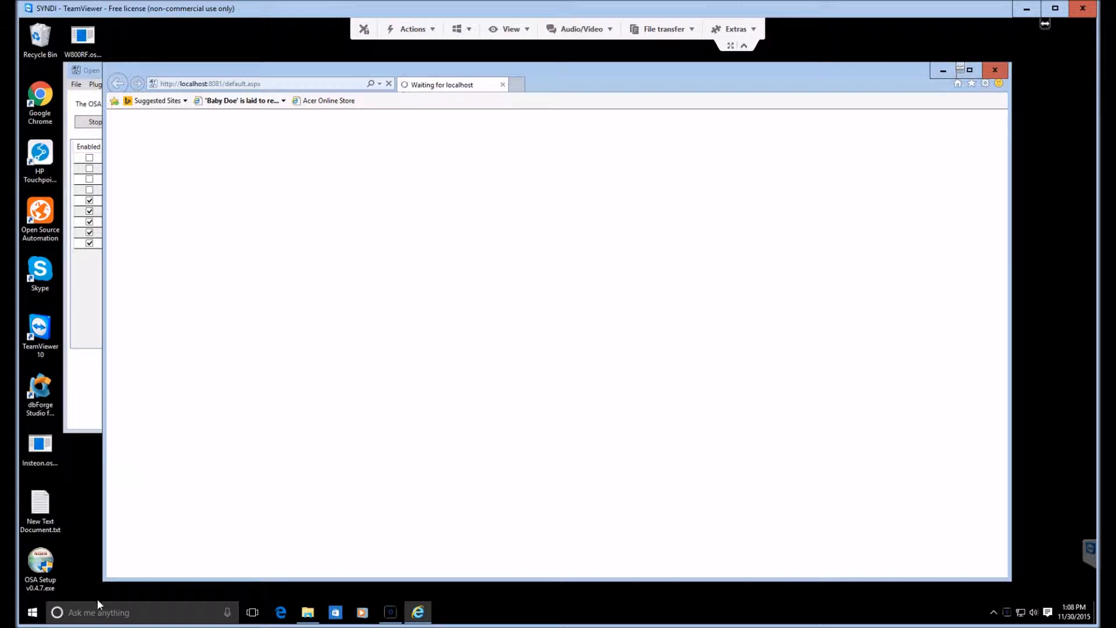
Step: Find and launch UWS for NET 4, view the settings of the registered Open Source Automation application, and close the explorer
click(112, 611)
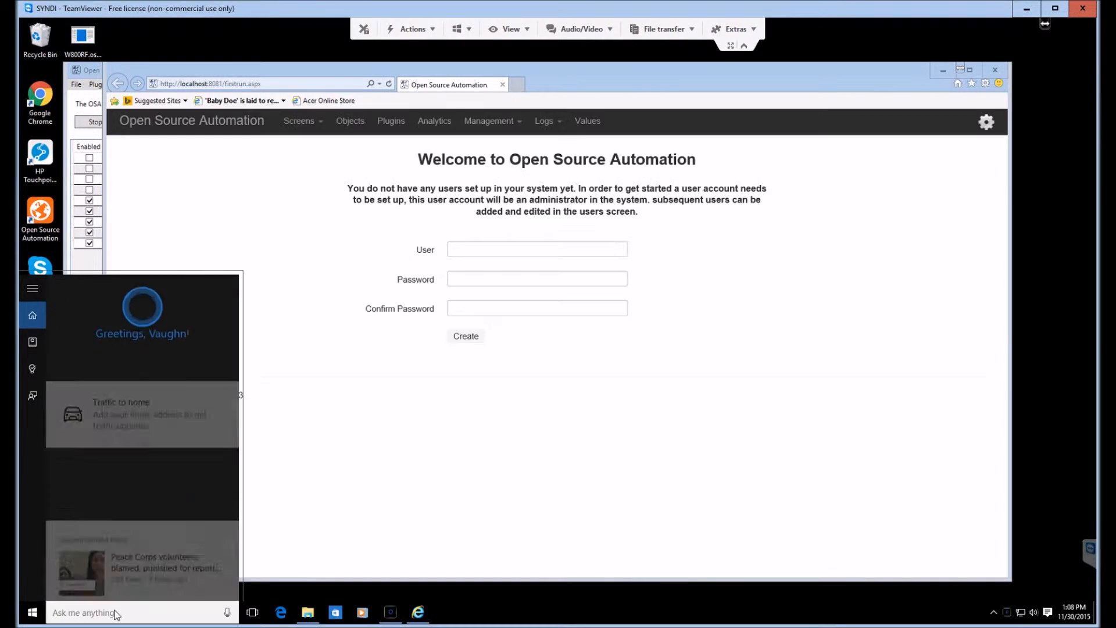
text(uws)
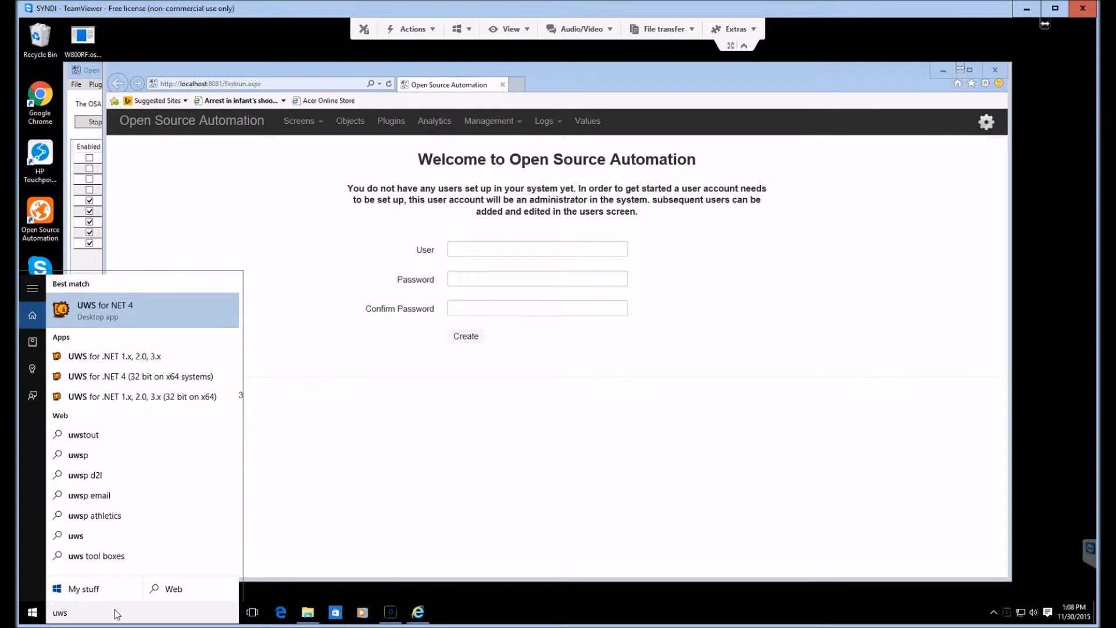
text(e)
click(122, 316)
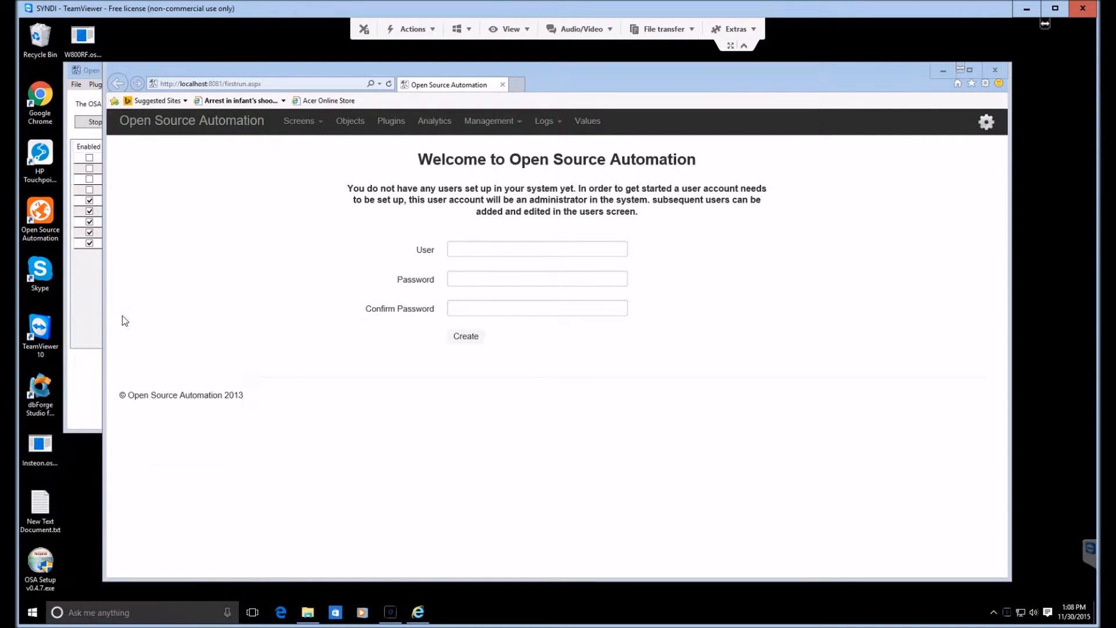
click(607, 337)
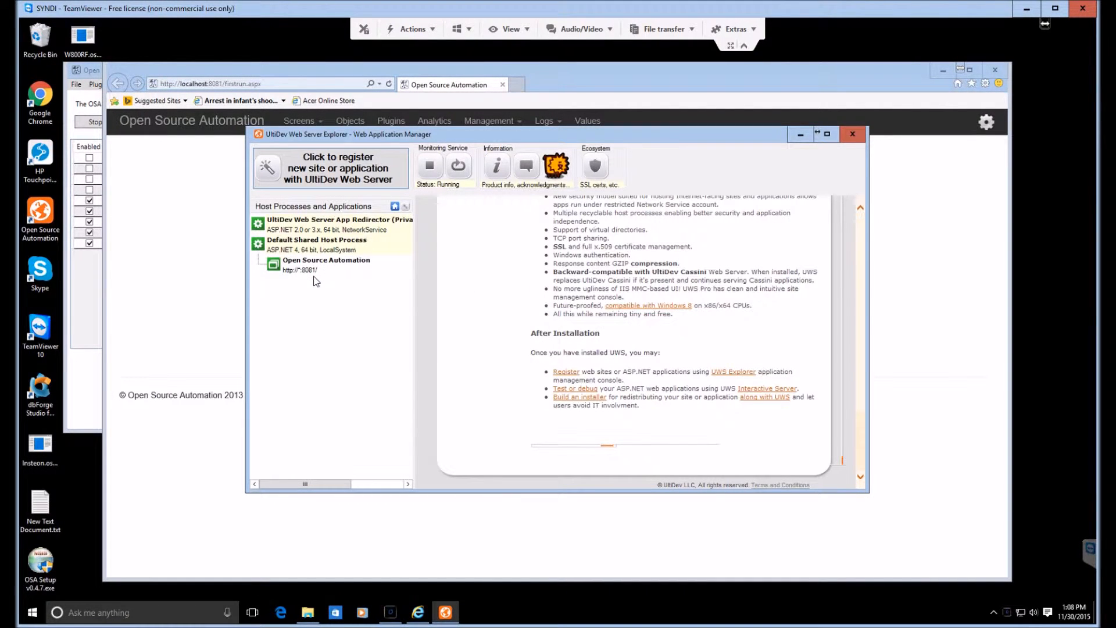
click(311, 266)
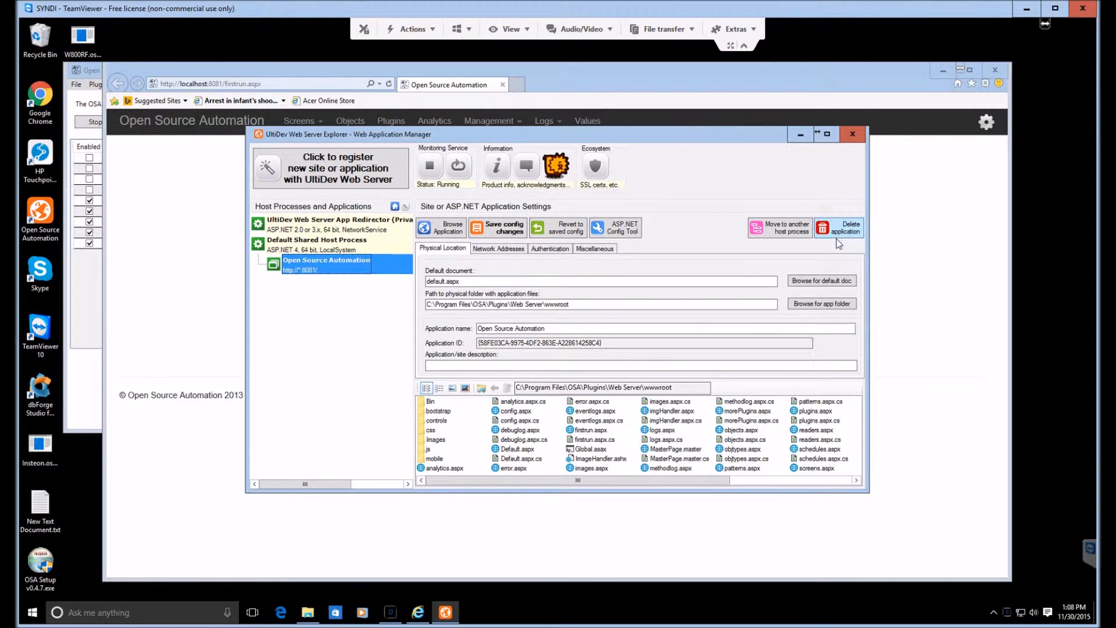
click(852, 135)
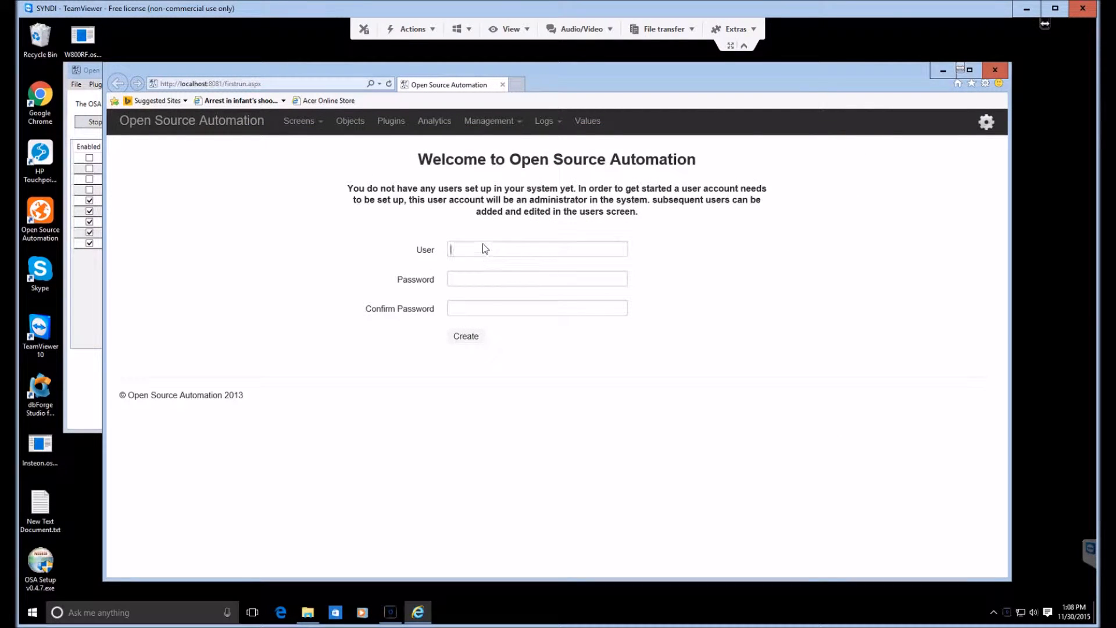
Step: Create the first administrator account on the welcome page with a user name and a confirmed password
text(Vaughn)
click(509, 279)
text(pass)
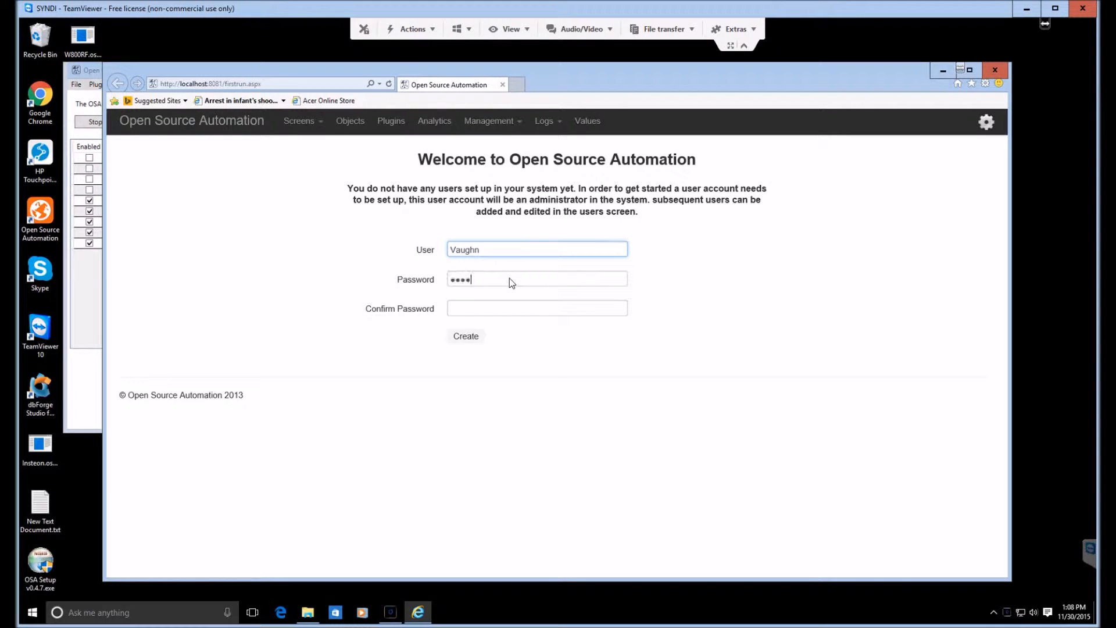
click(502, 309)
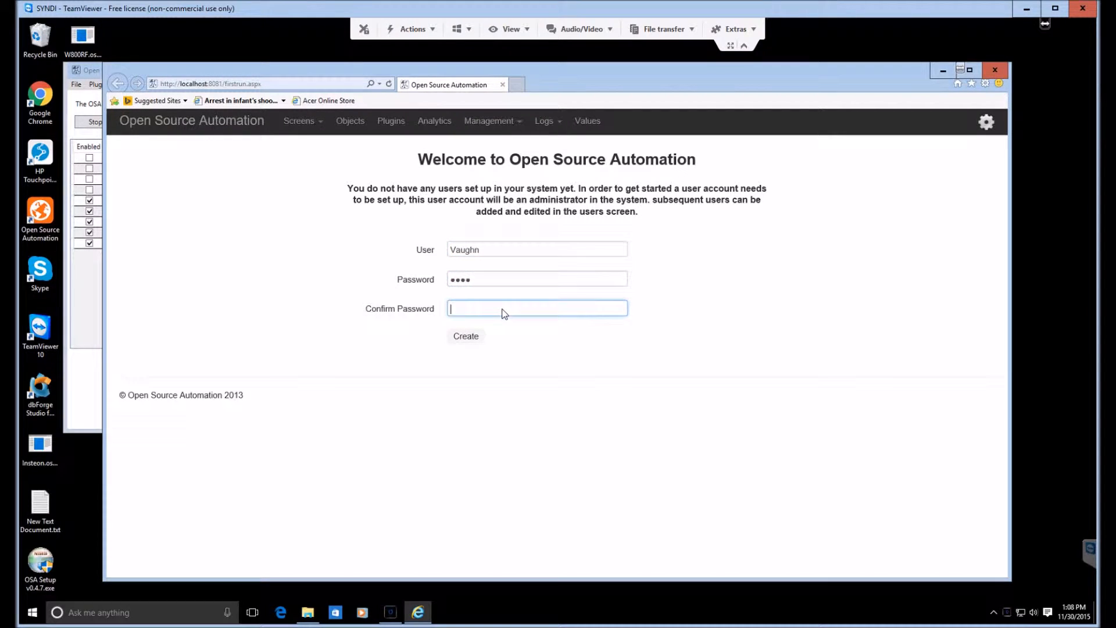
text(pass)
click(470, 337)
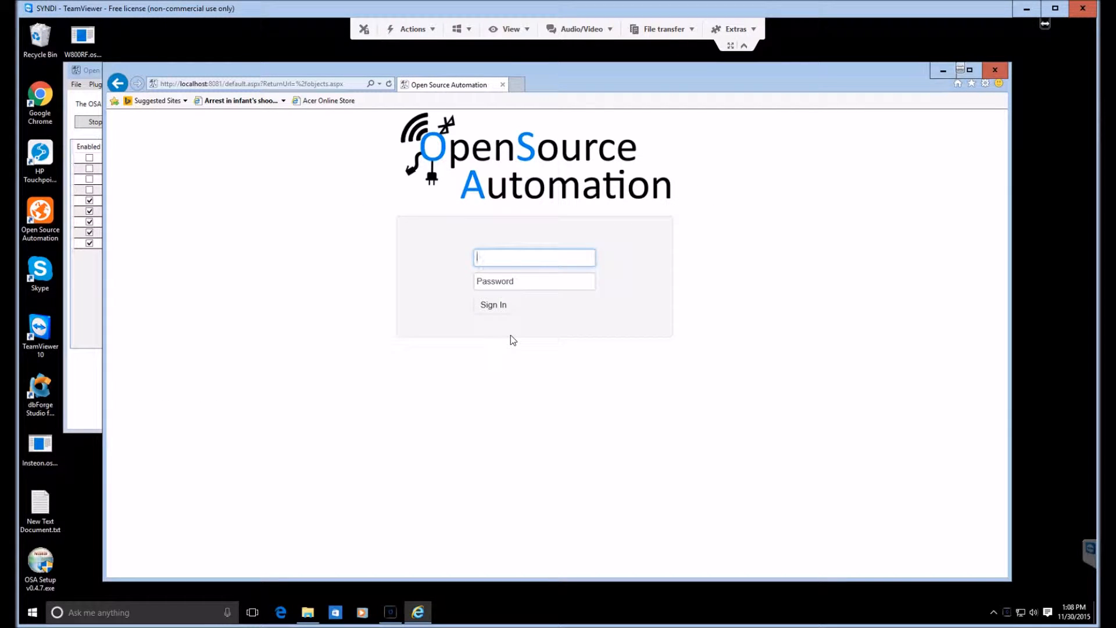
Step: Sign in to the Open Source Automation web interface with the new account's user name and password
text(vau)
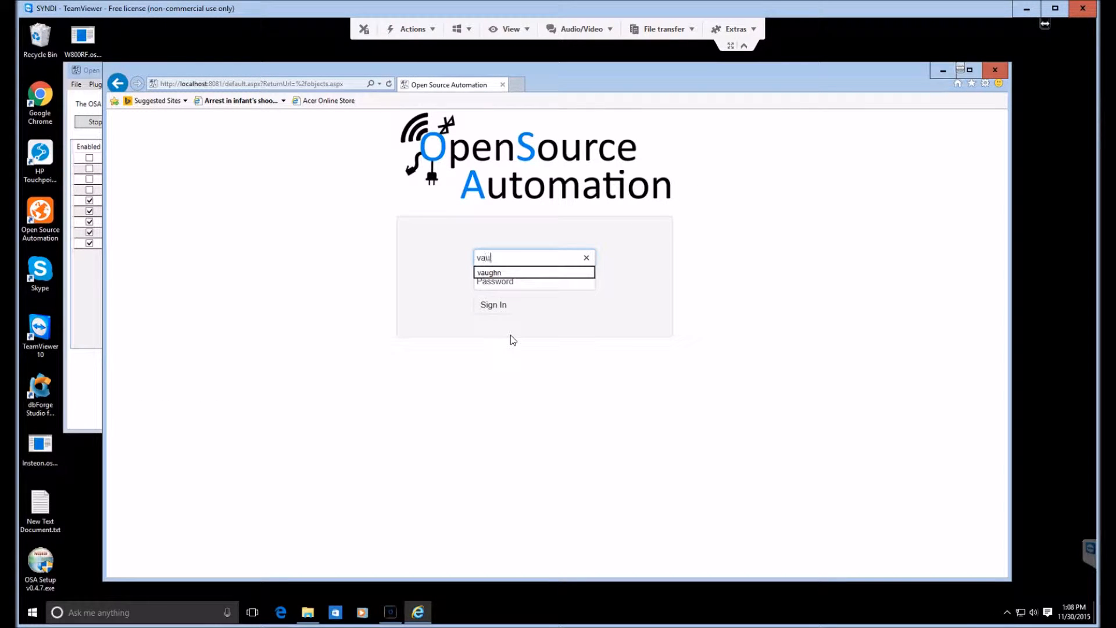
text(ghn)
click(488, 281)
text(pass)
click(492, 306)
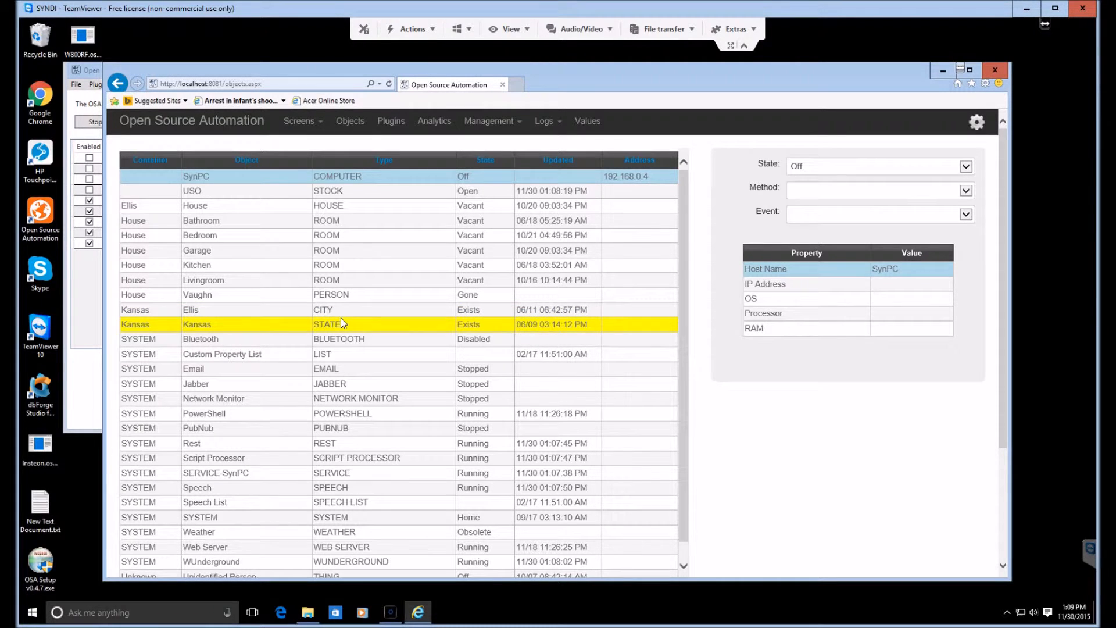
click(303, 120)
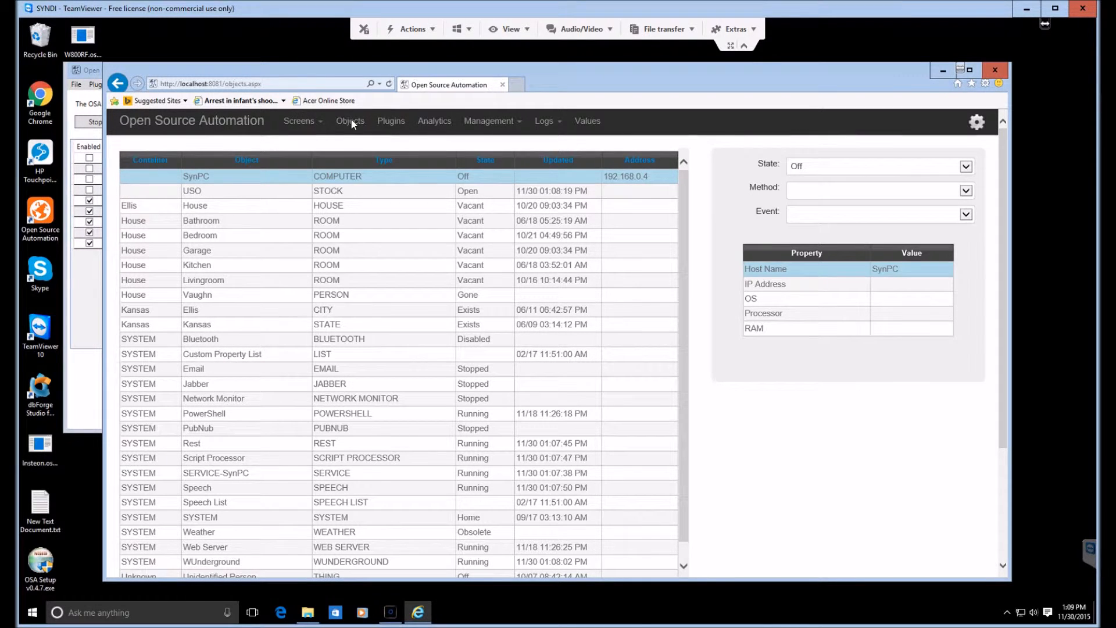
Step: Review the object list and the selected object's details form, and open the server logs in the web interface
scroll(148, 446, down, 3)
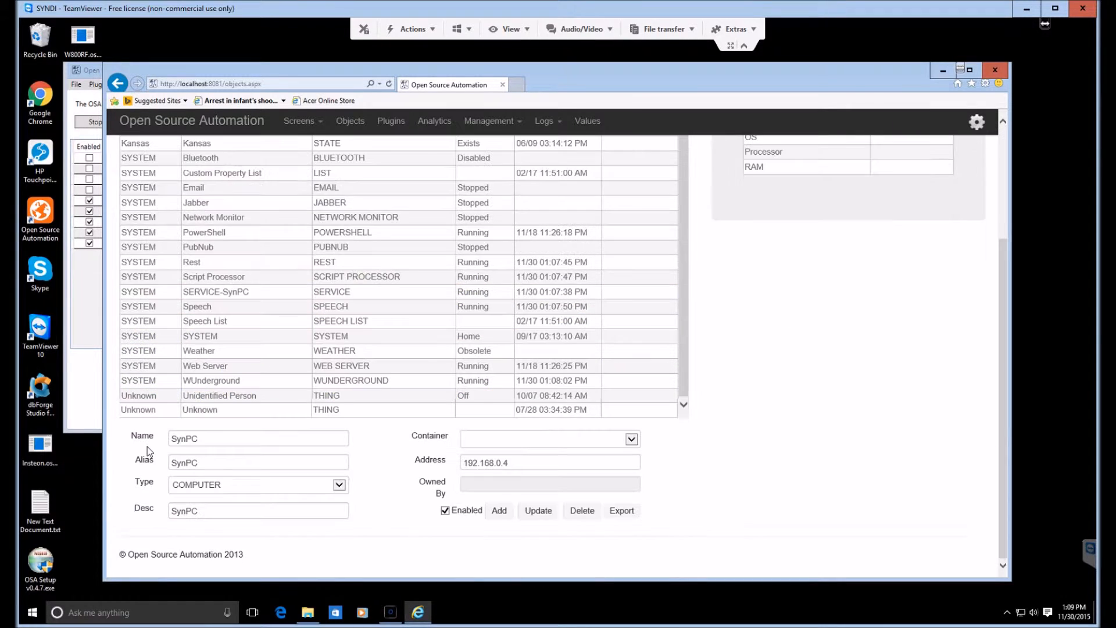
scroll(147, 446, up, 4)
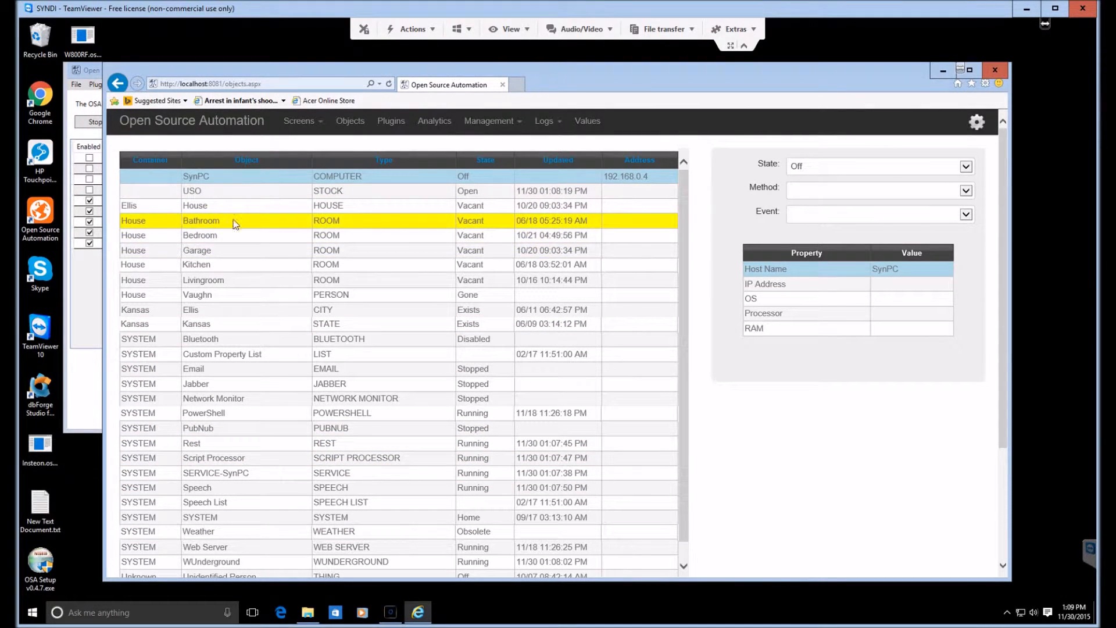
click(543, 121)
click(550, 178)
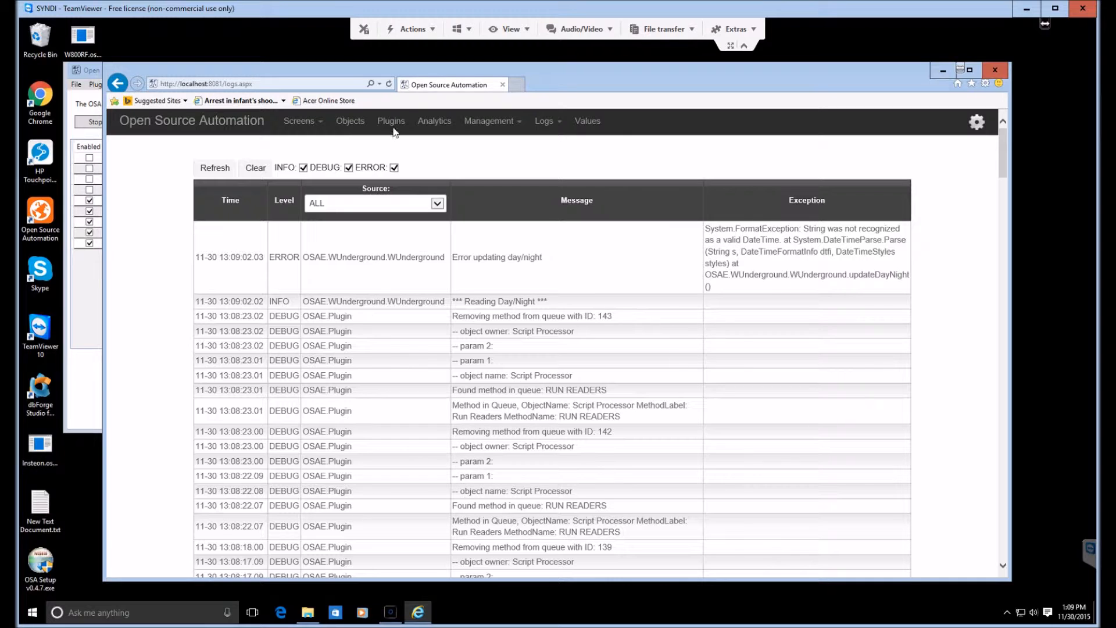
Step: Return to the objects page and view the properties of the WUnderground object
click(350, 121)
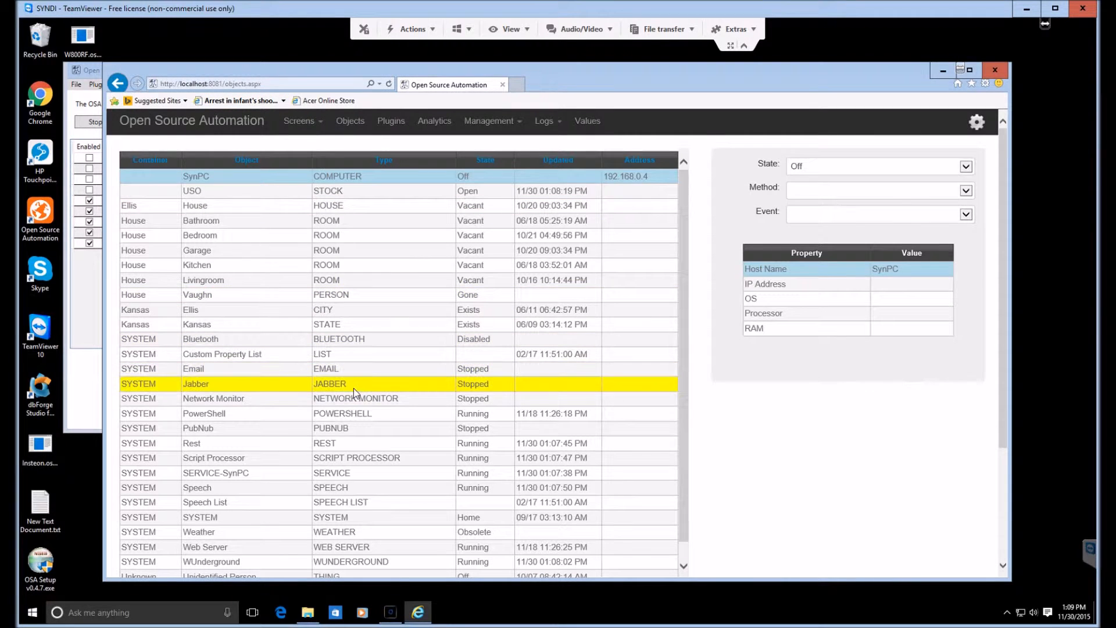
scroll(354, 388, down, 3)
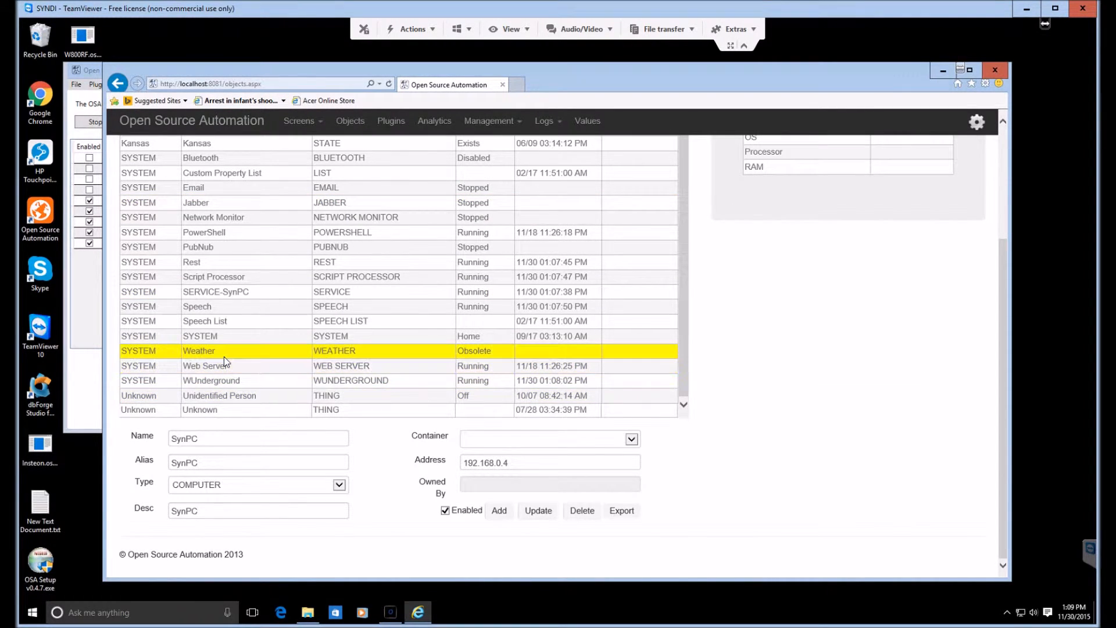
click(245, 381)
scroll(931, 337, up, 2)
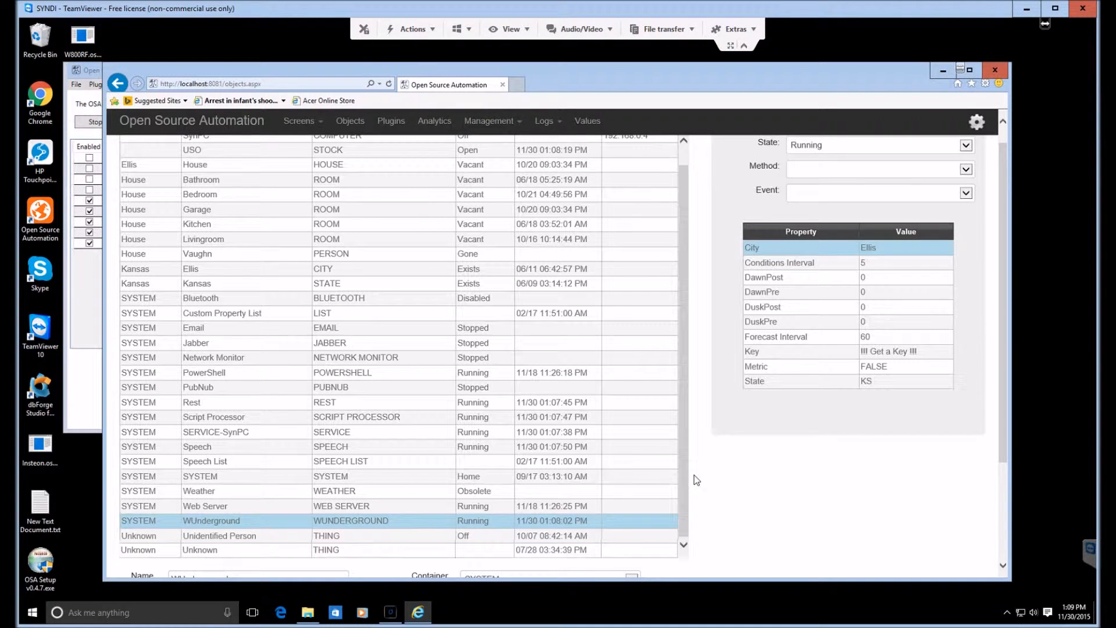
Step: Install the W800RF.osapp plugin package from the Desktop through the Open Source Automation Manager and enable the W800RF plugin
click(942, 70)
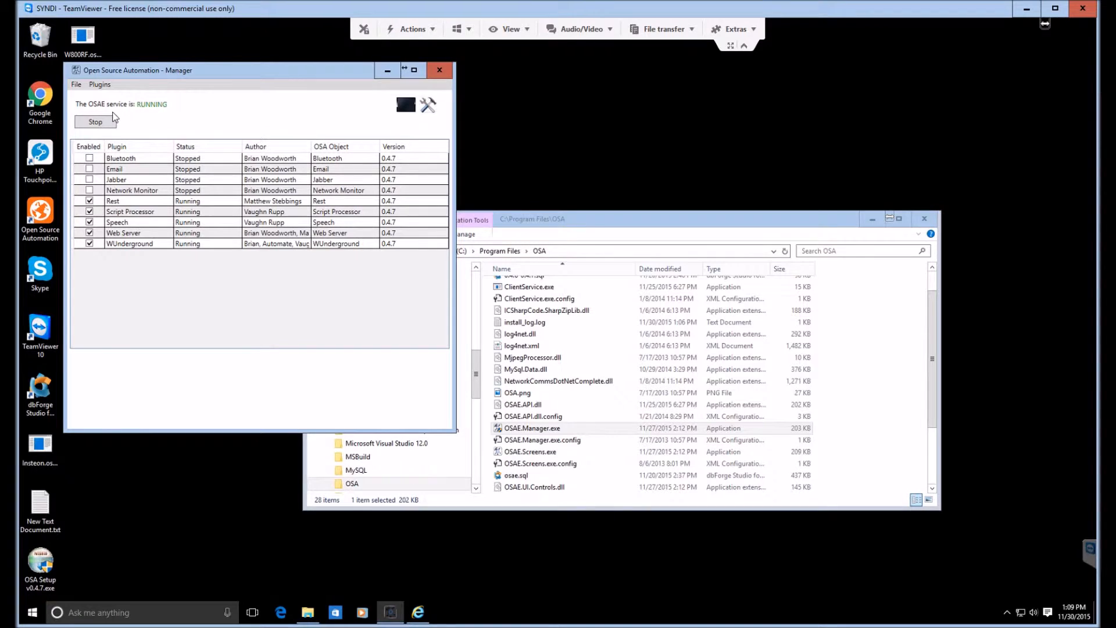
drag(218, 73, 315, 128)
click(196, 140)
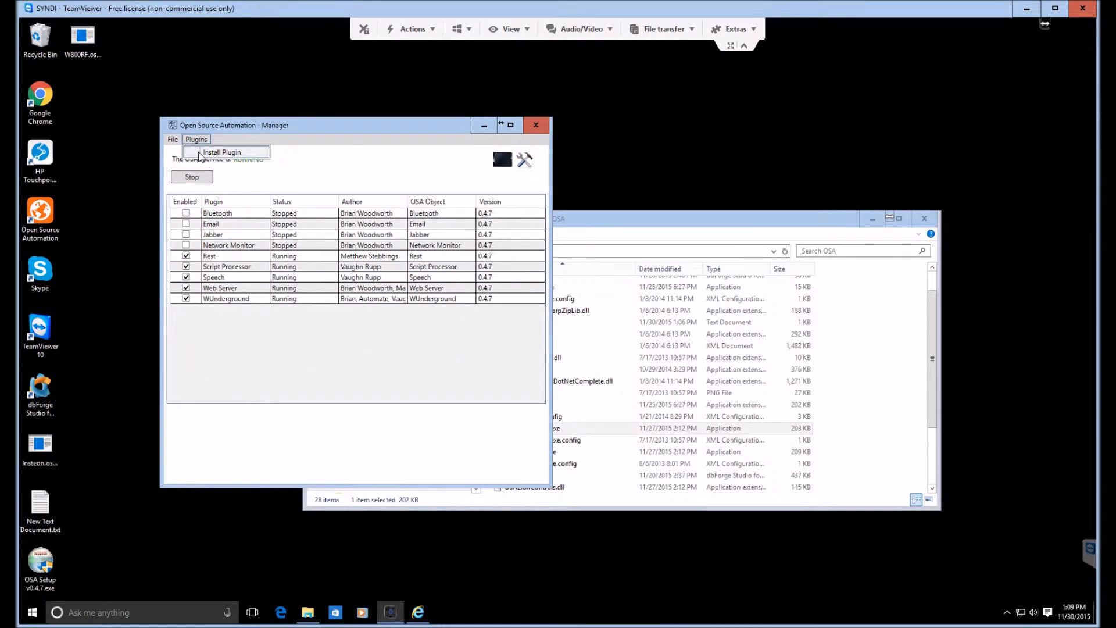
click(203, 154)
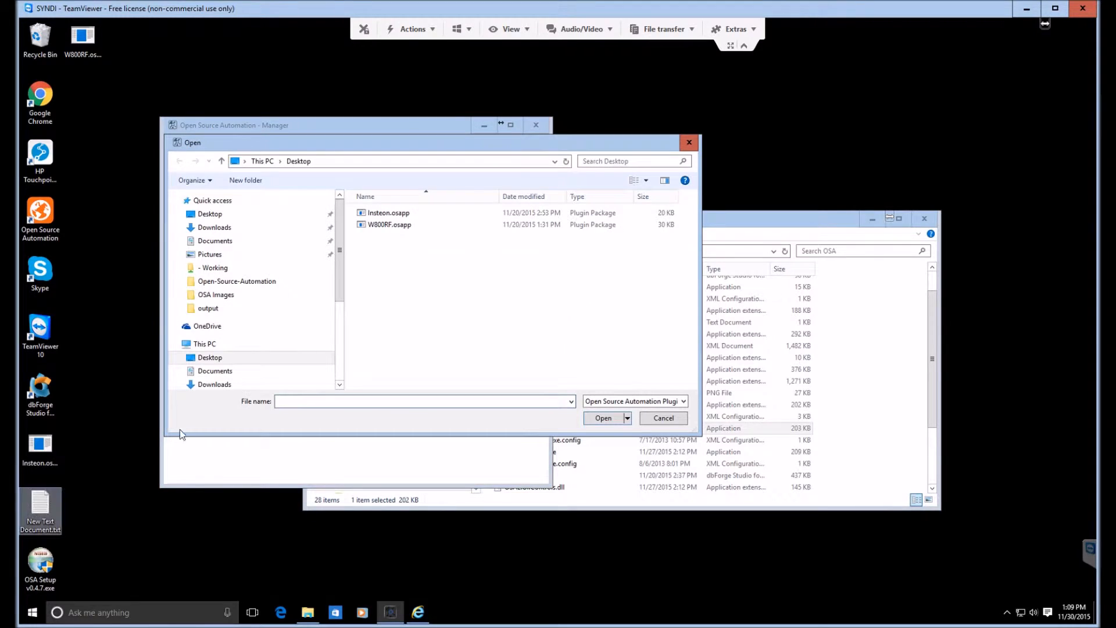
double_click(394, 228)
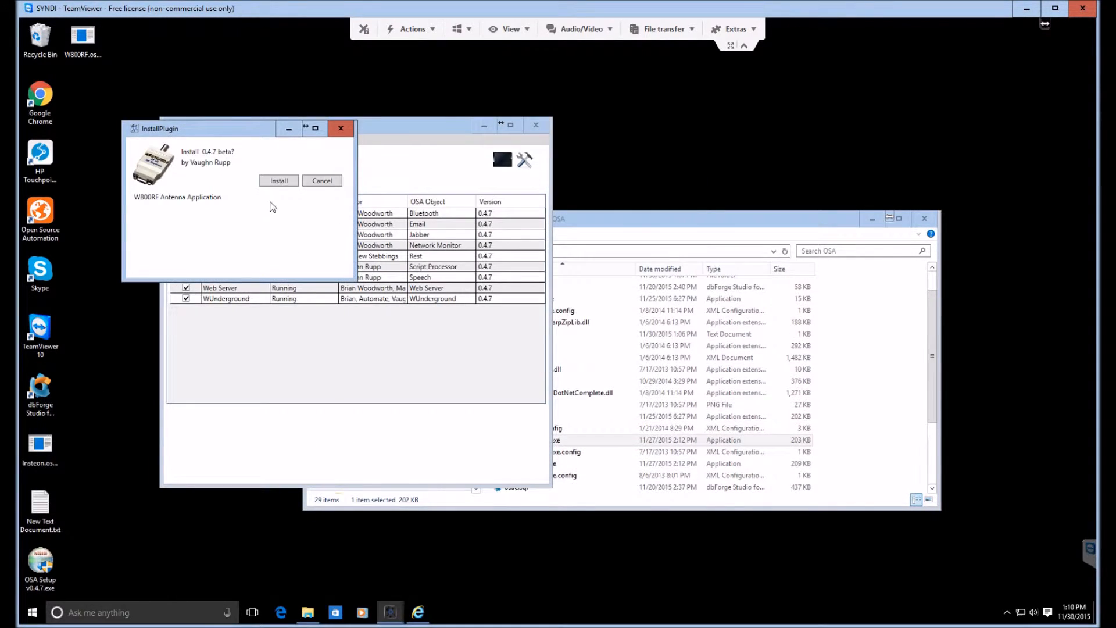
click(279, 181)
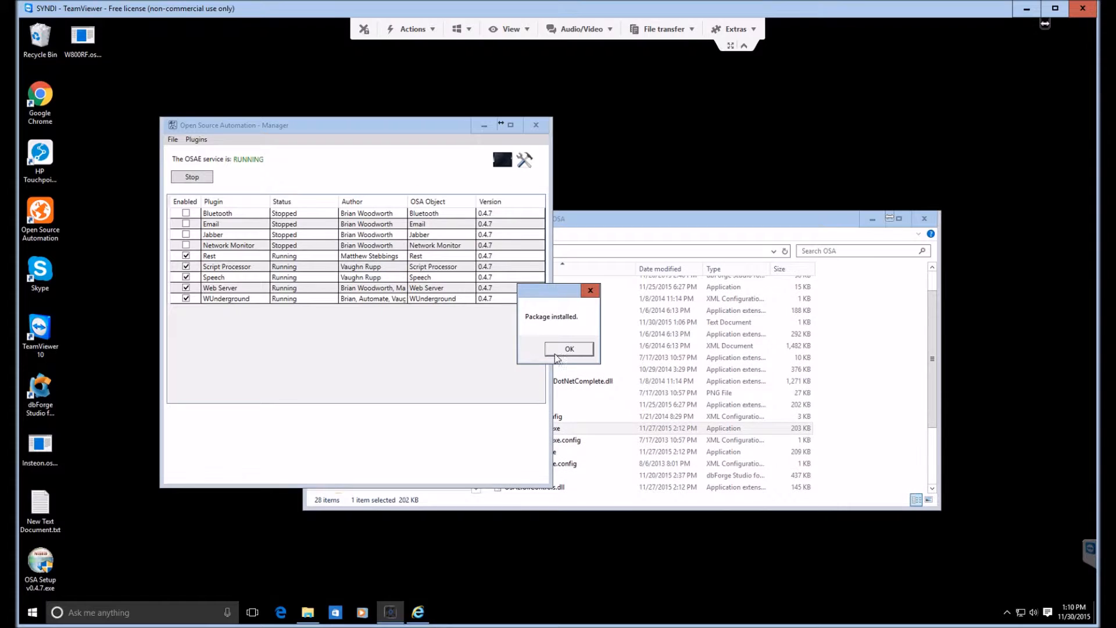
click(569, 349)
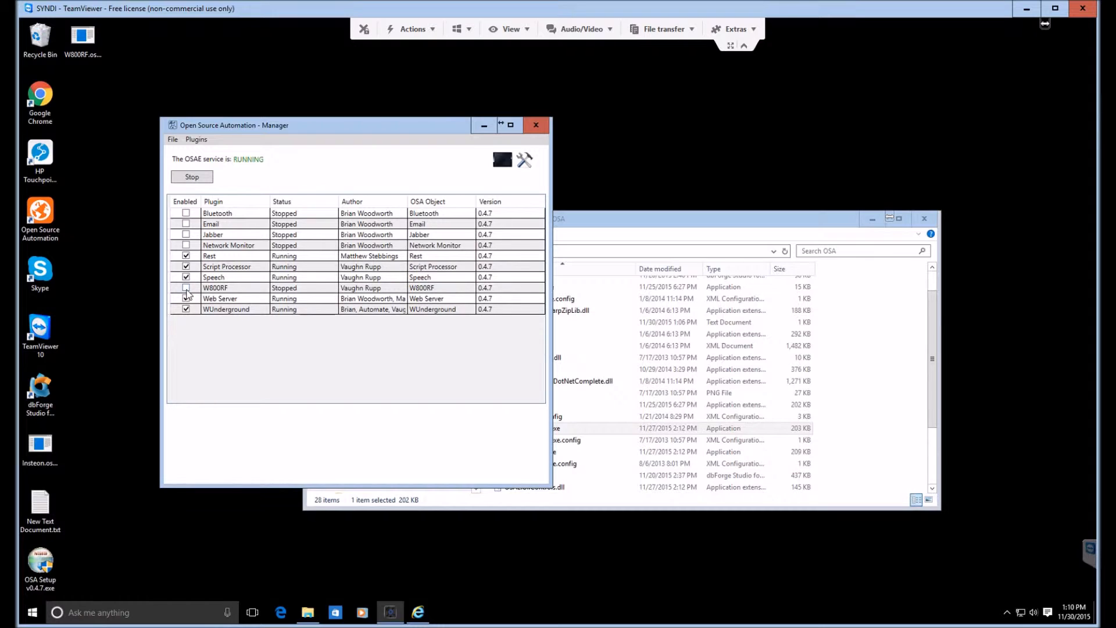
click(186, 288)
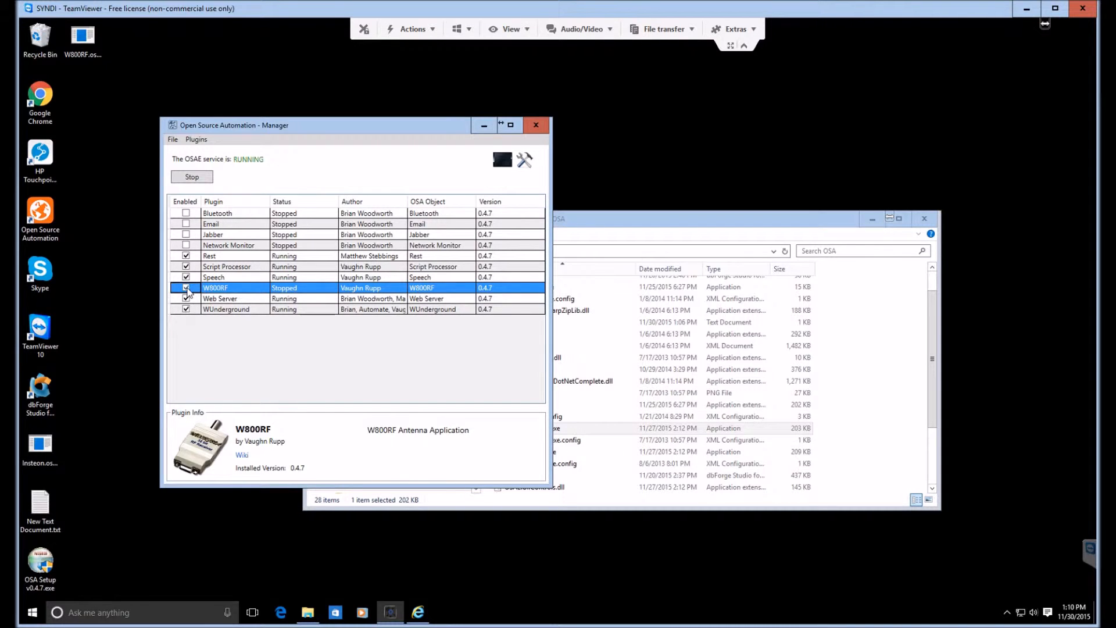
Step: Stop the OSAE service and clear the server logs in the web interface
click(197, 180)
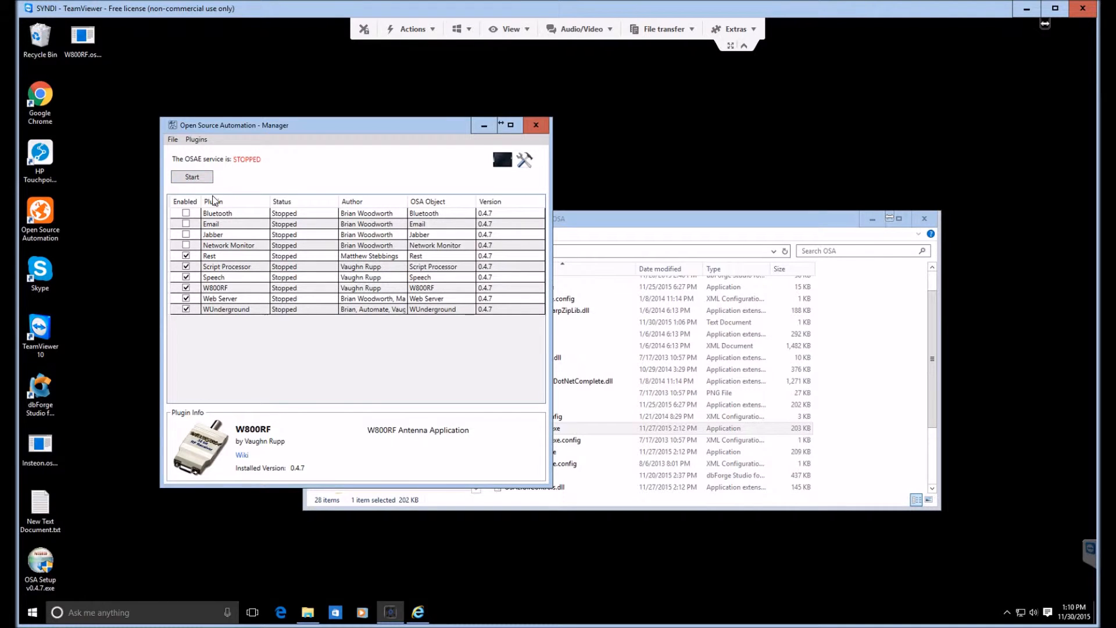
click(420, 616)
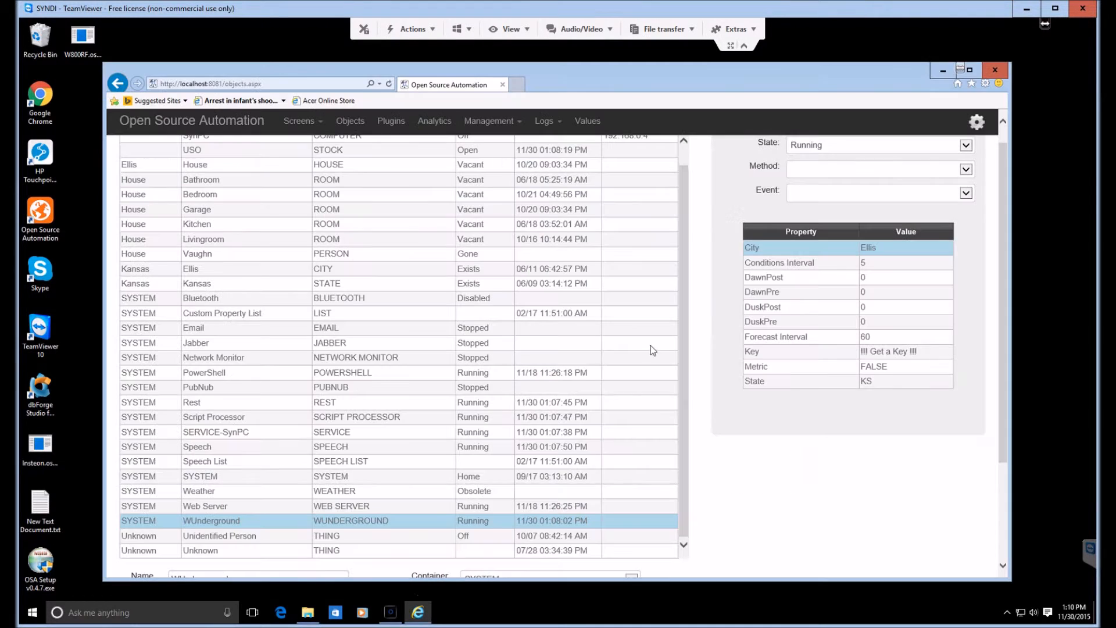
click(548, 122)
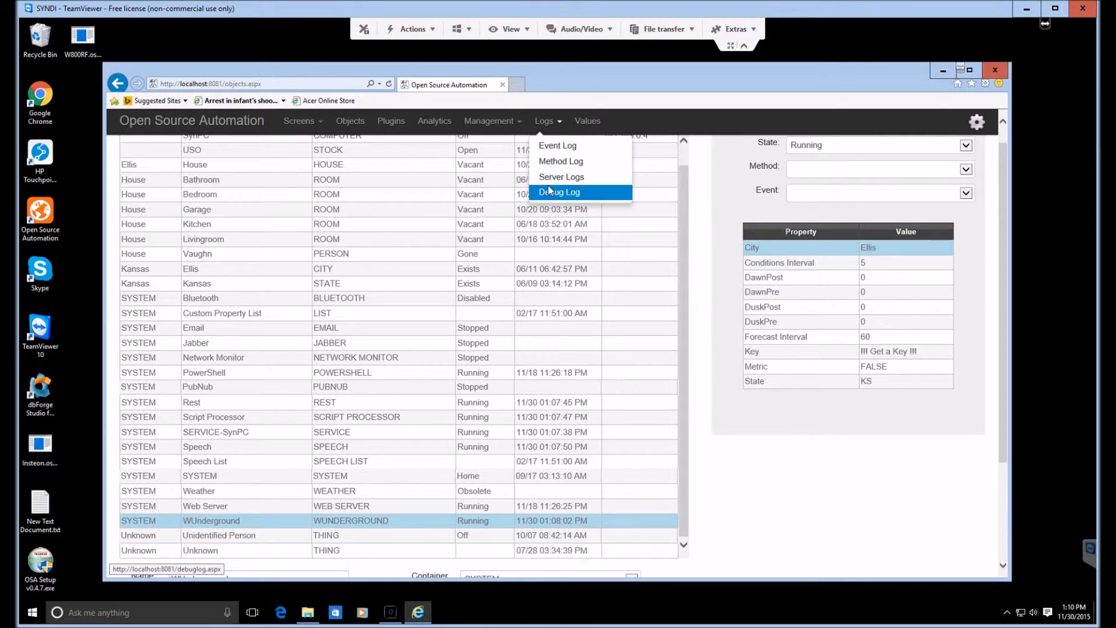
click(549, 178)
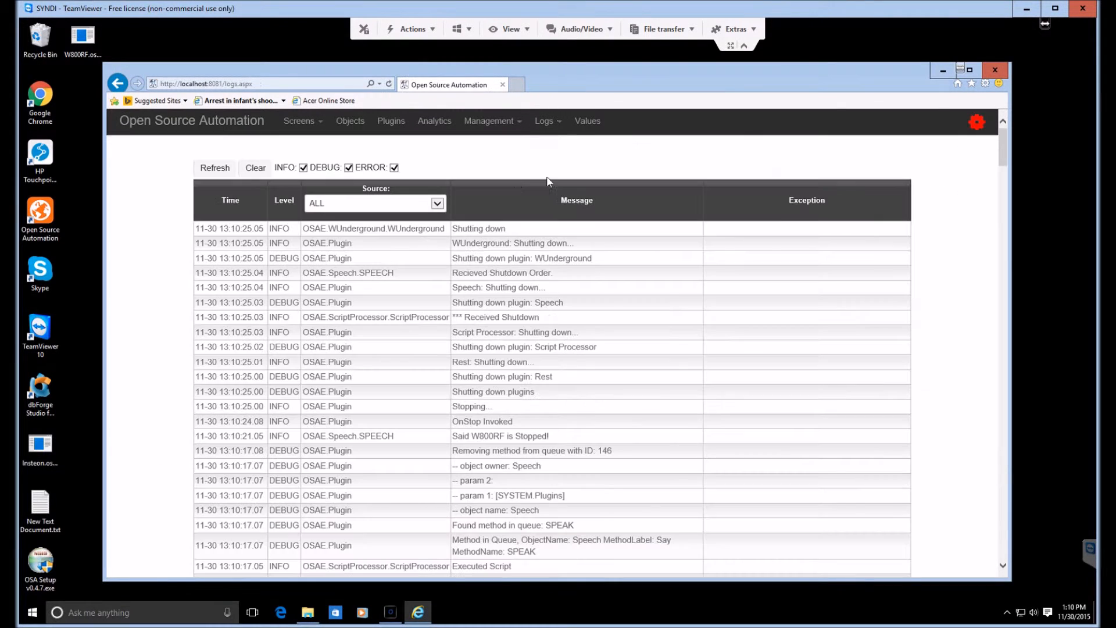
click(256, 167)
Step: Set the Port property of the W800RF object to 4 and save it
click(355, 121)
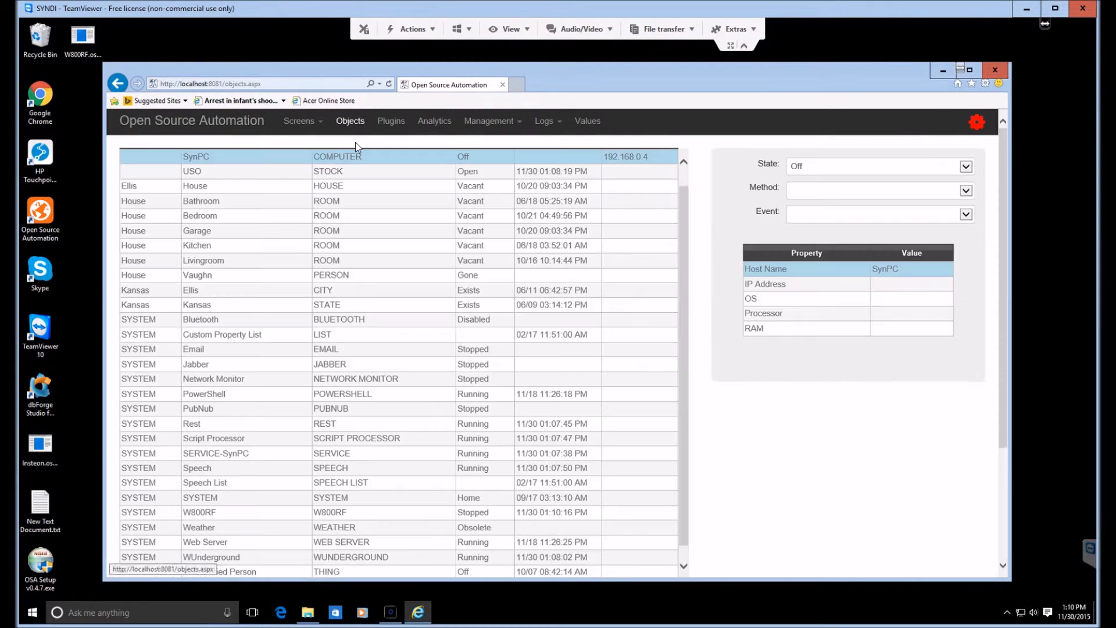
scroll(385, 325, down, 5)
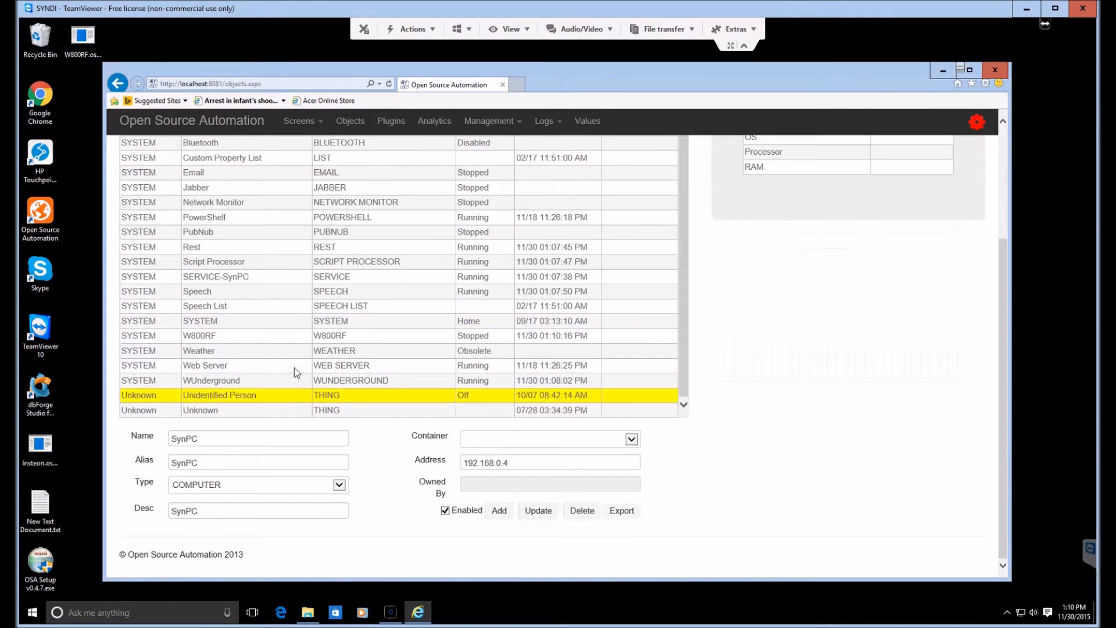
click(509, 338)
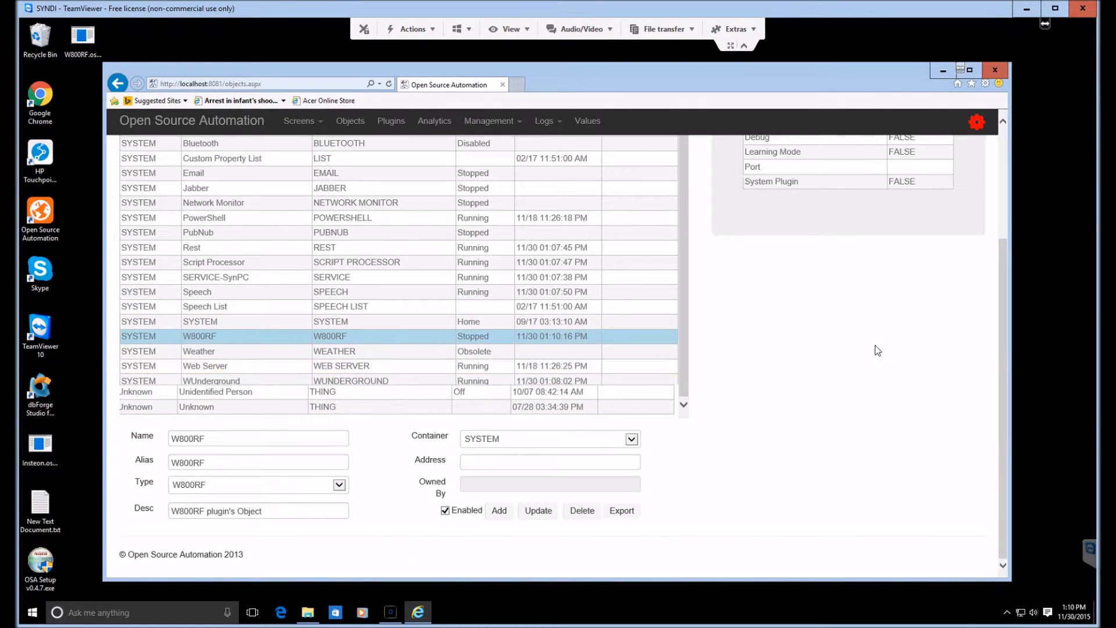
scroll(877, 349, up, 3)
click(837, 328)
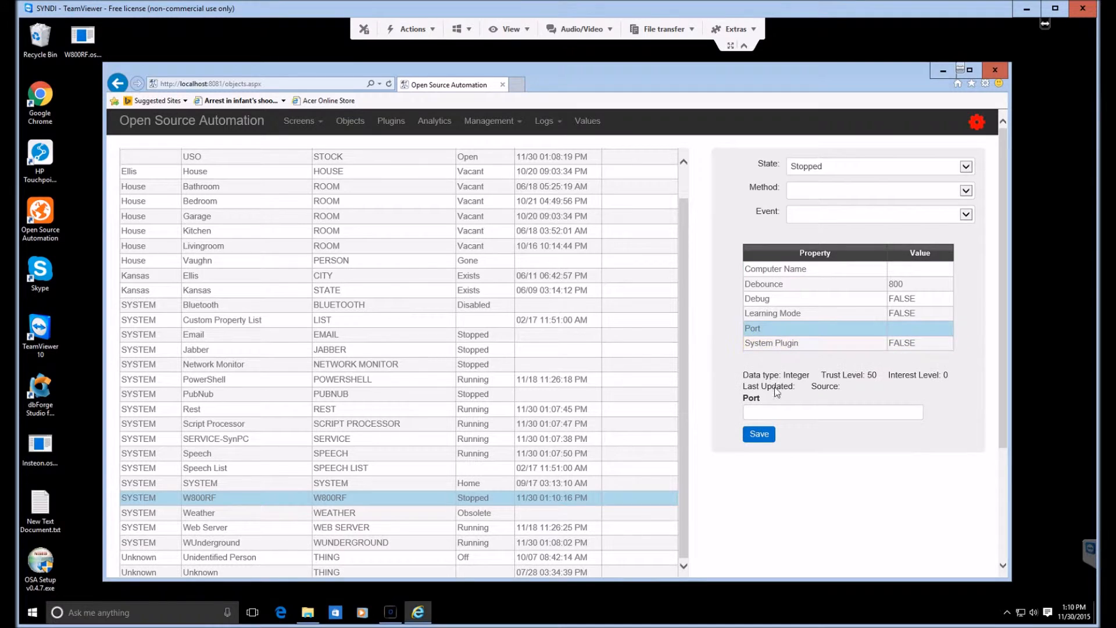
click(770, 415)
text(4)
click(764, 437)
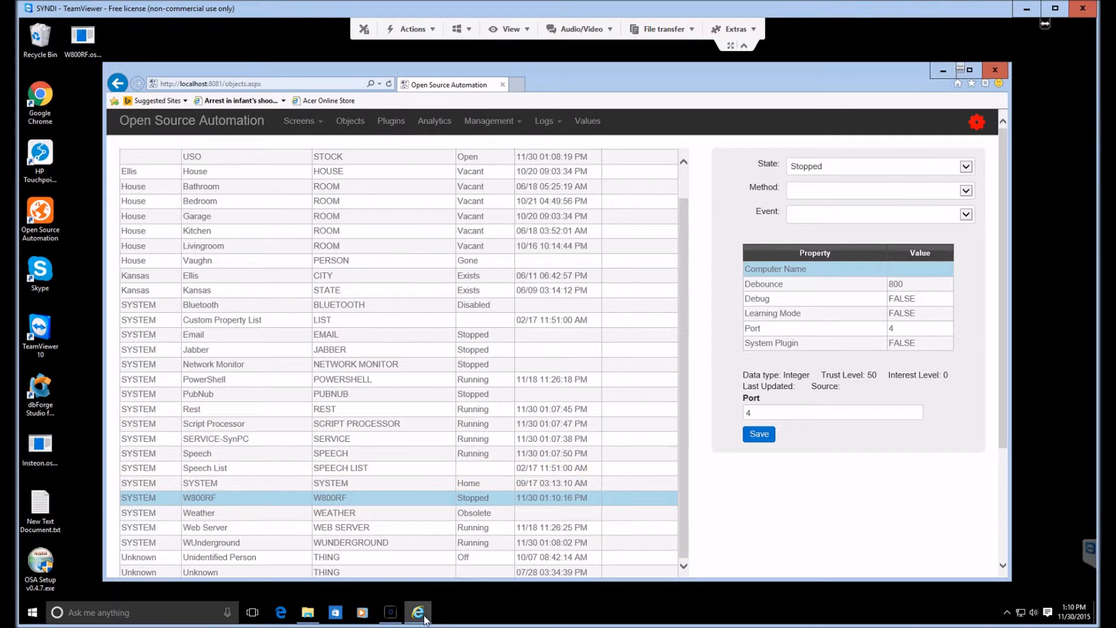
Step: Switch back to the Open Source Automation Manager and start the OSAE service
click(391, 612)
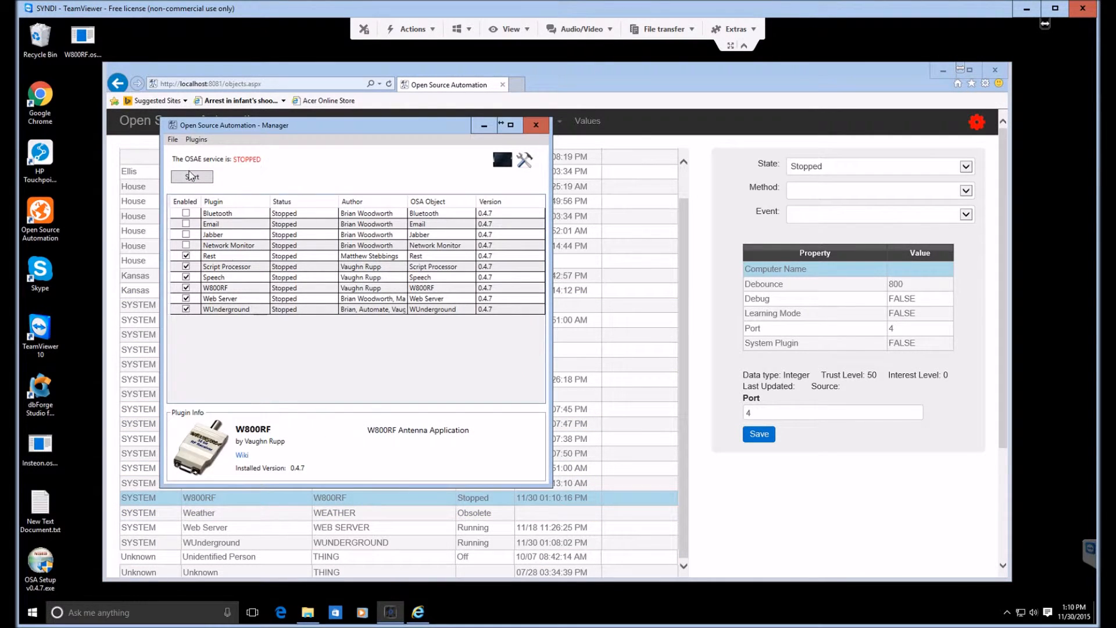
click(773, 524)
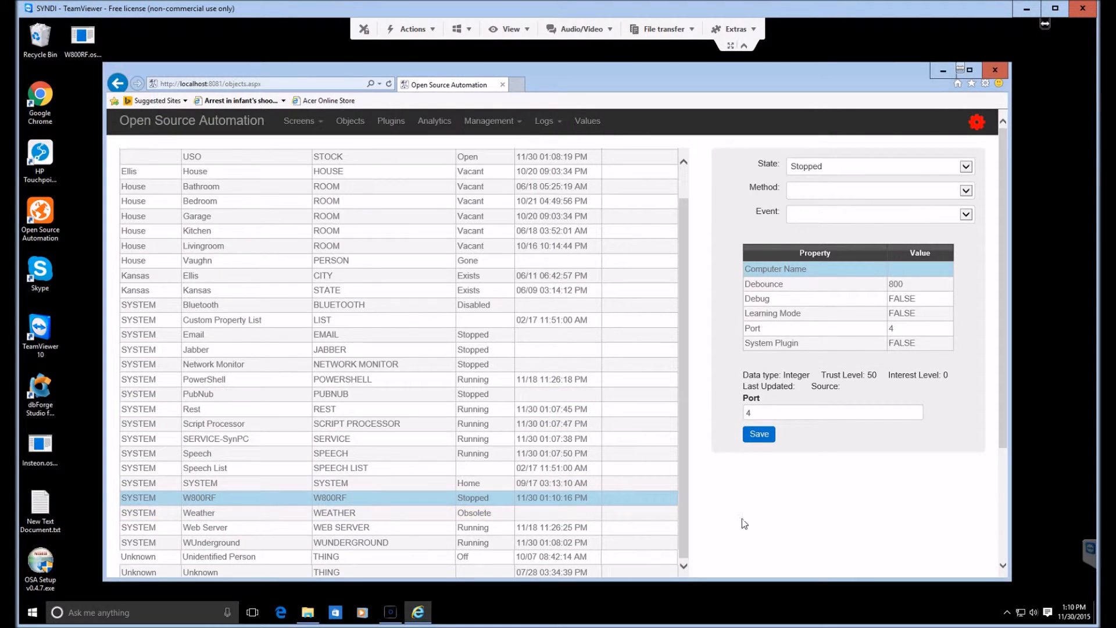
scroll(768, 524, down, 3)
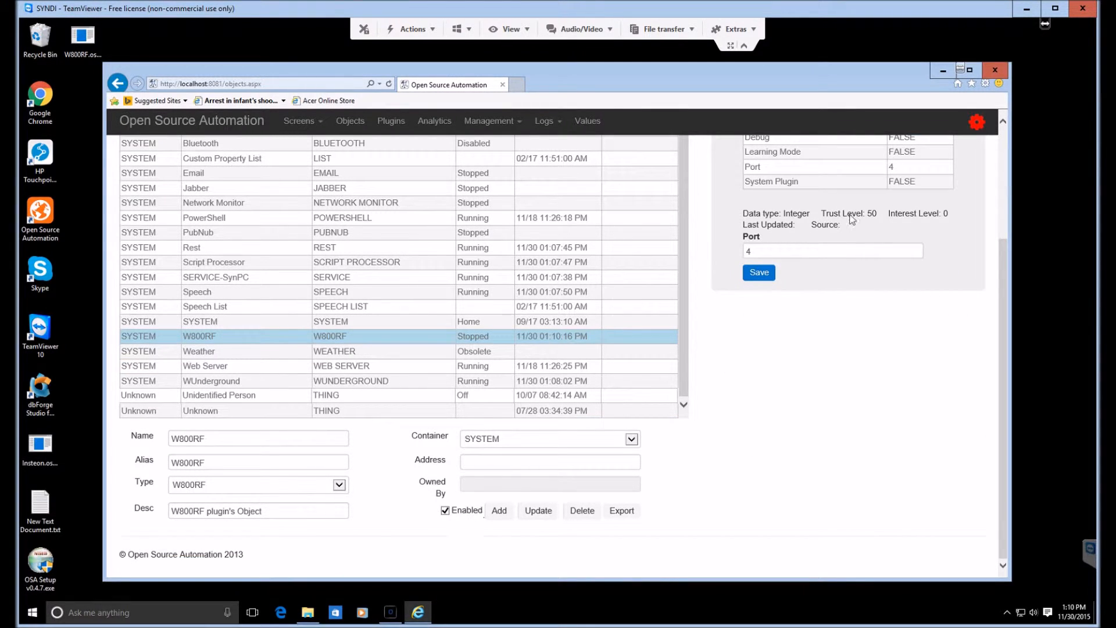
click(391, 612)
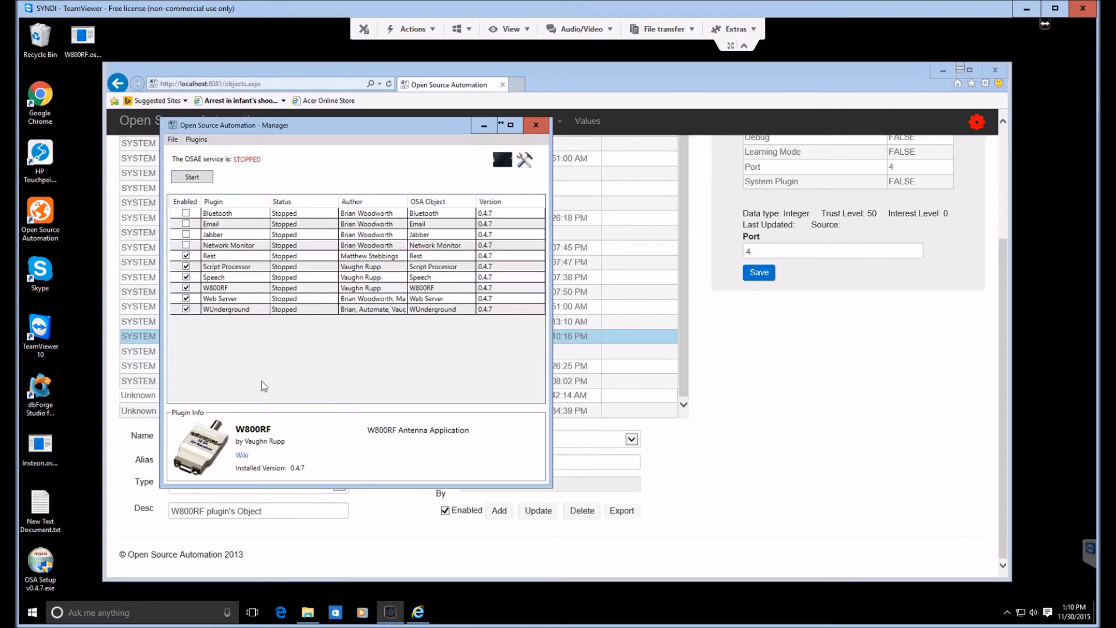
click(194, 179)
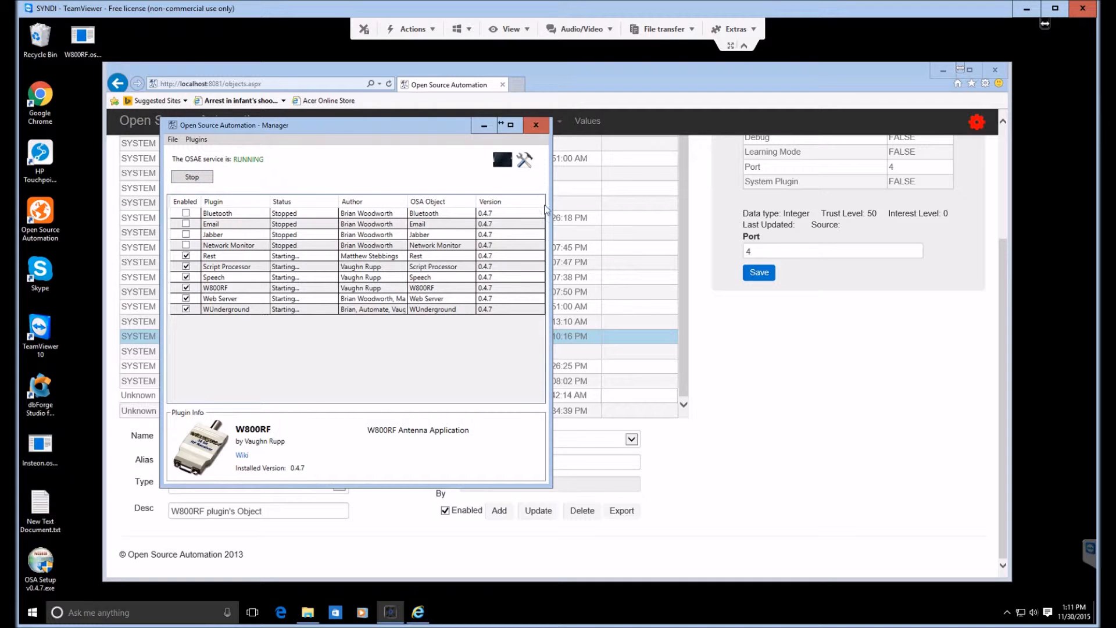
Step: Close the manager and run OSAE.Manager.exe again from C:\Program Files\OSA, allowing it to make changes
click(536, 125)
click(308, 613)
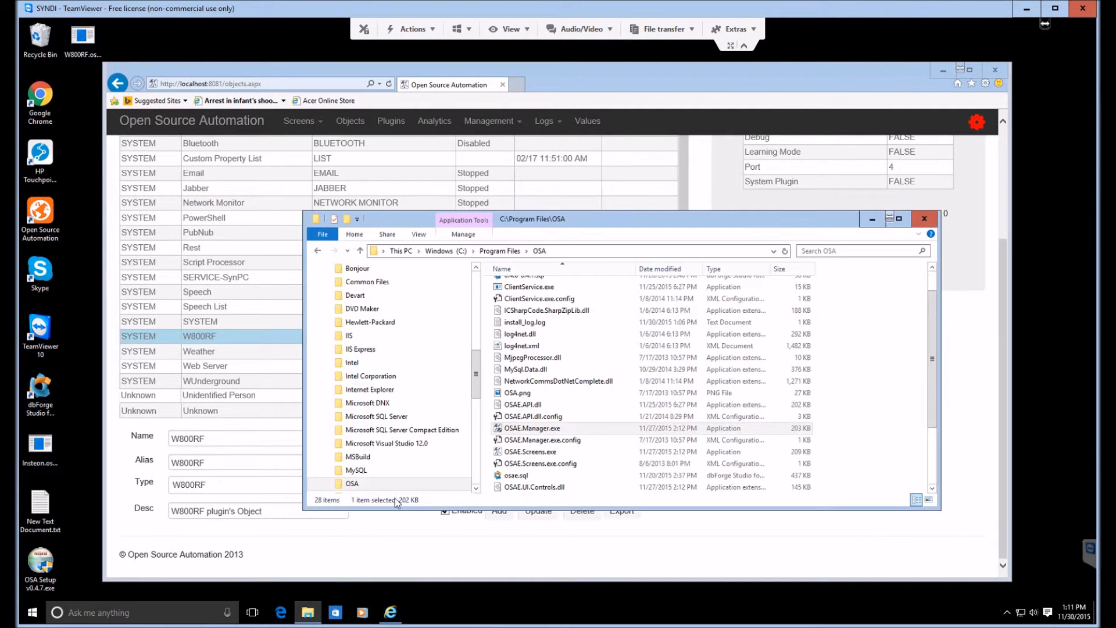
click(532, 429)
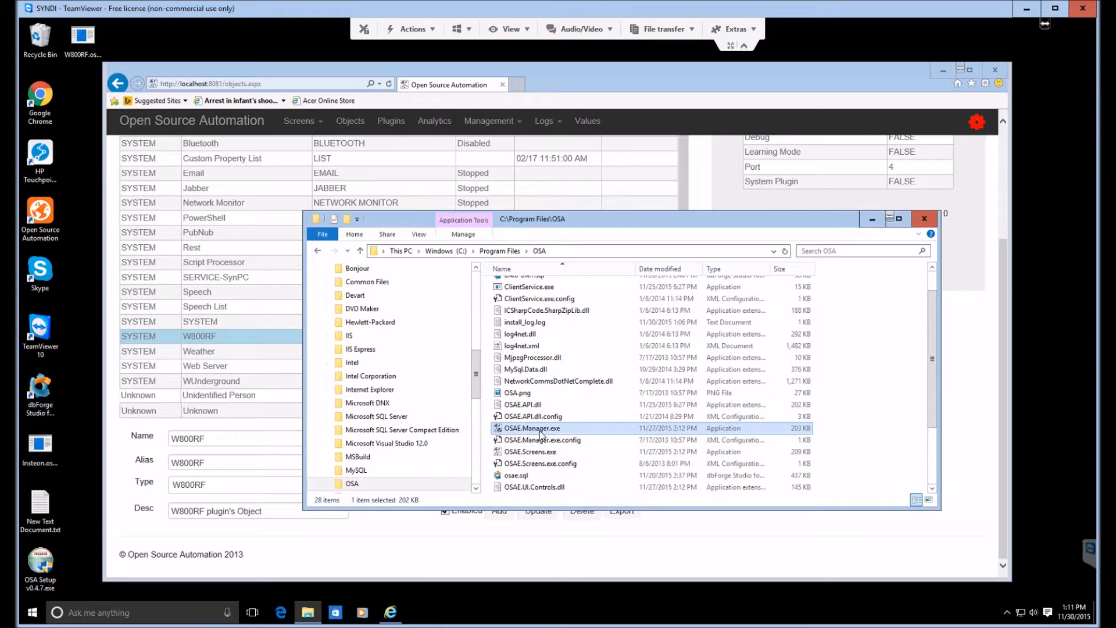
double_click(541, 433)
click(615, 336)
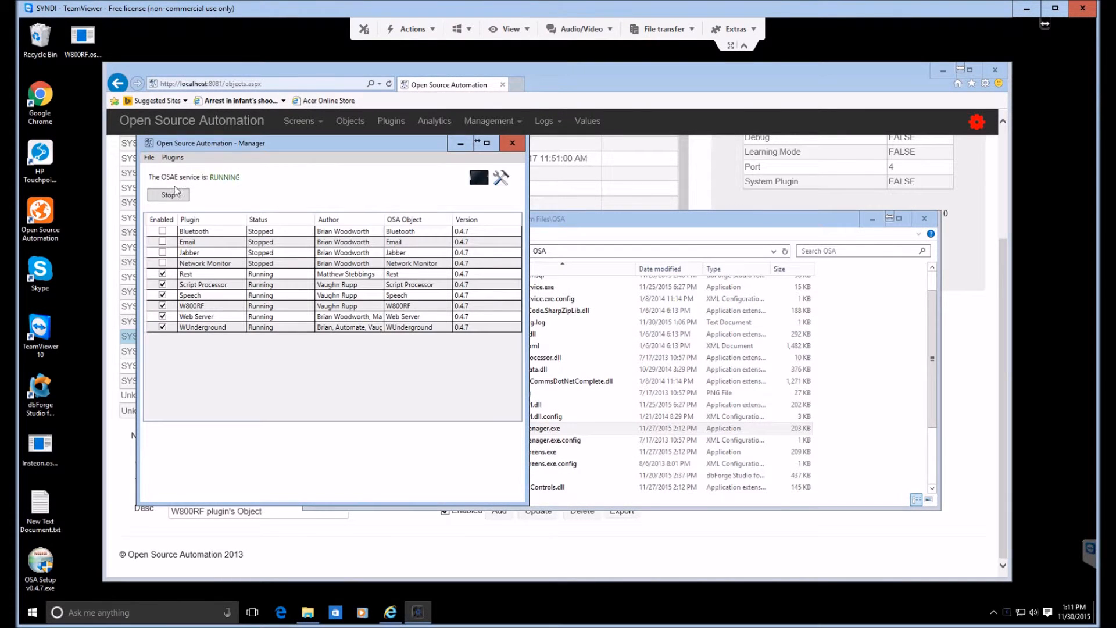
Step: Install the Insteon.osapp plugin package through the manager and select the Insteon entry in the plugin list
click(172, 158)
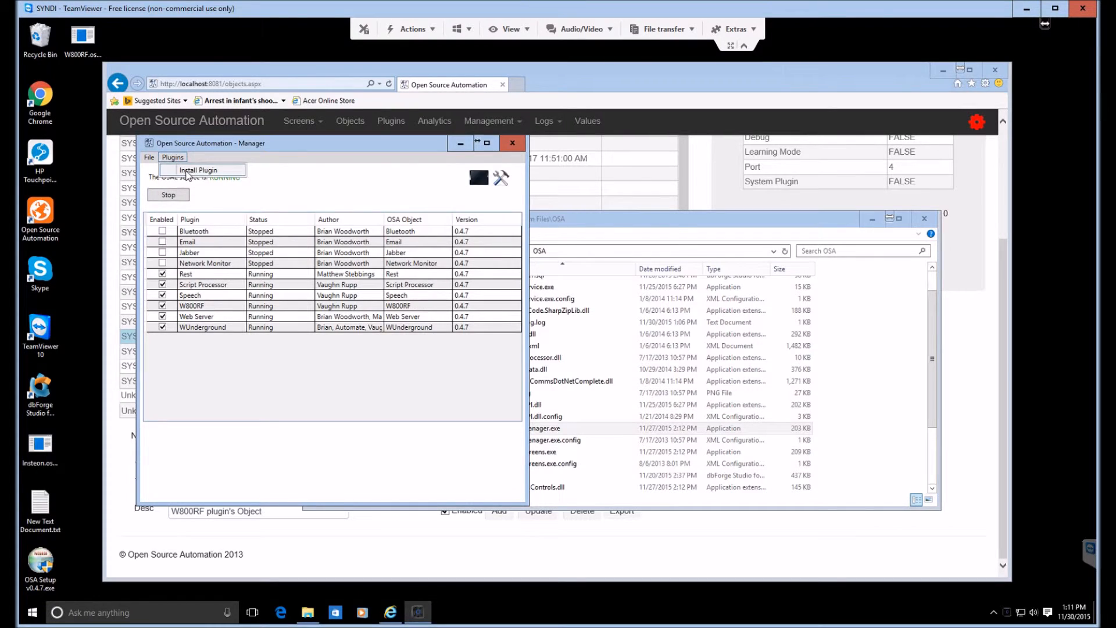
click(198, 169)
double_click(387, 233)
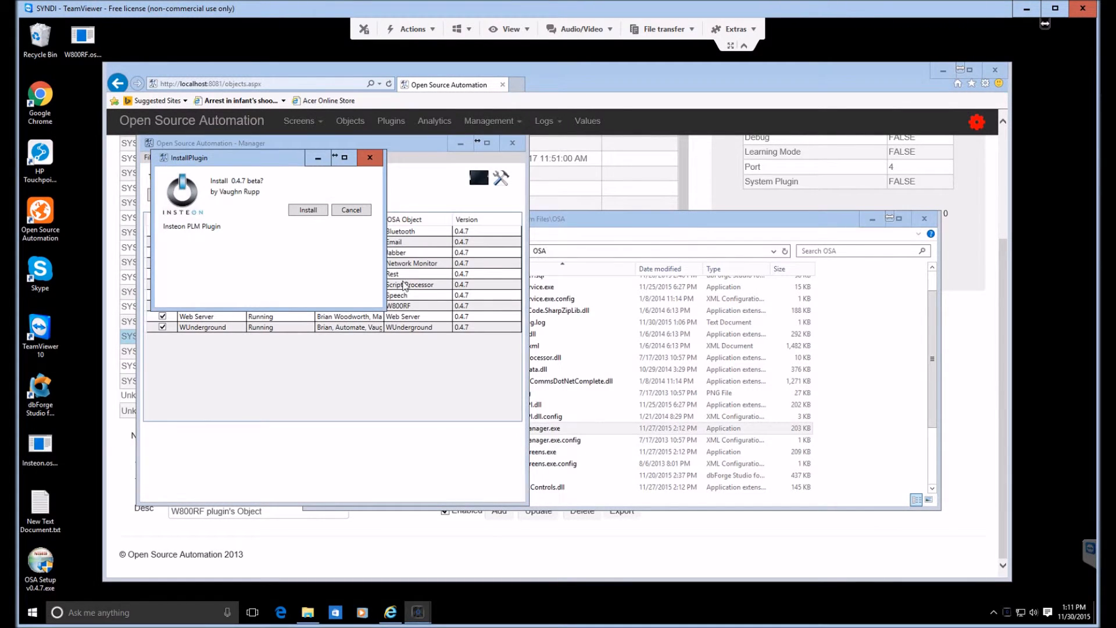
click(303, 211)
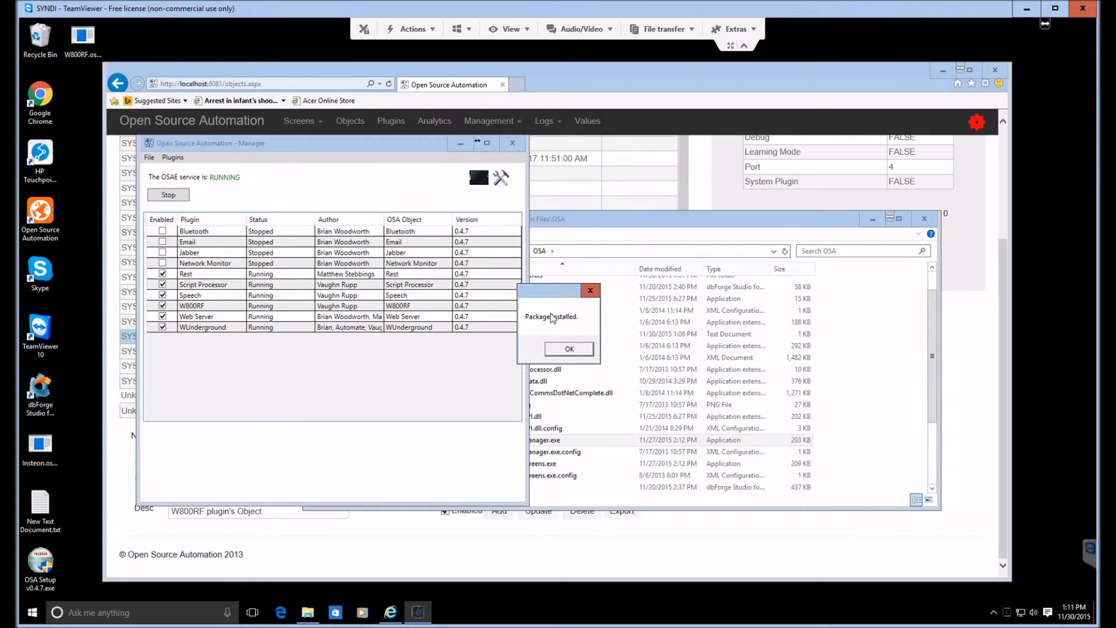
click(569, 349)
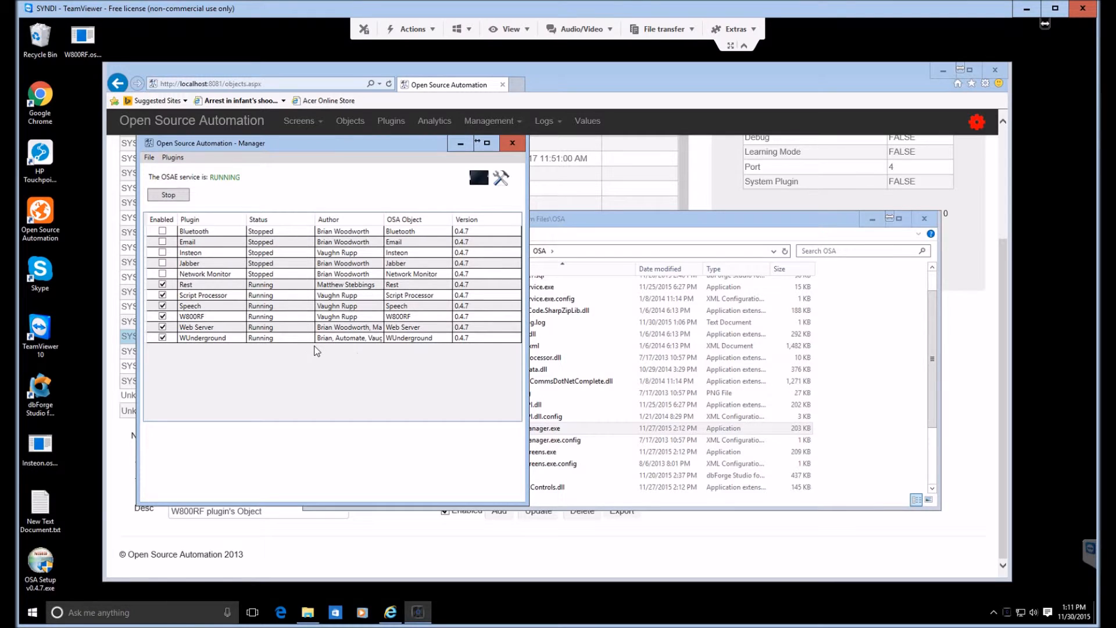
click(163, 252)
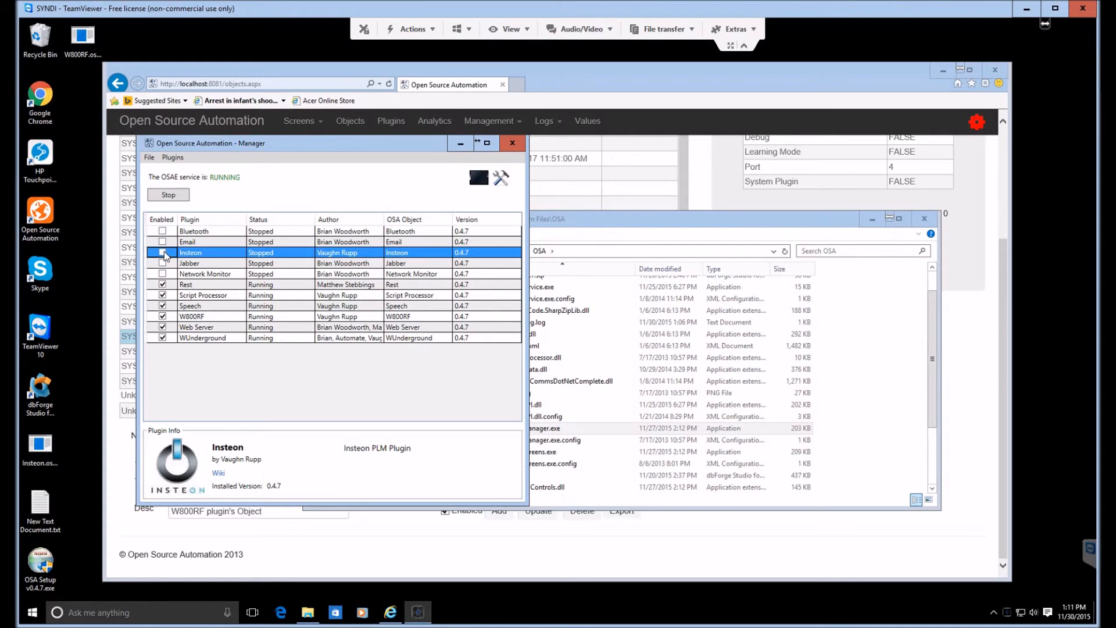
Step: Switch to the web interface, reload the Objects page, and set the Insteon object's Port property to 5 and save it
click(681, 546)
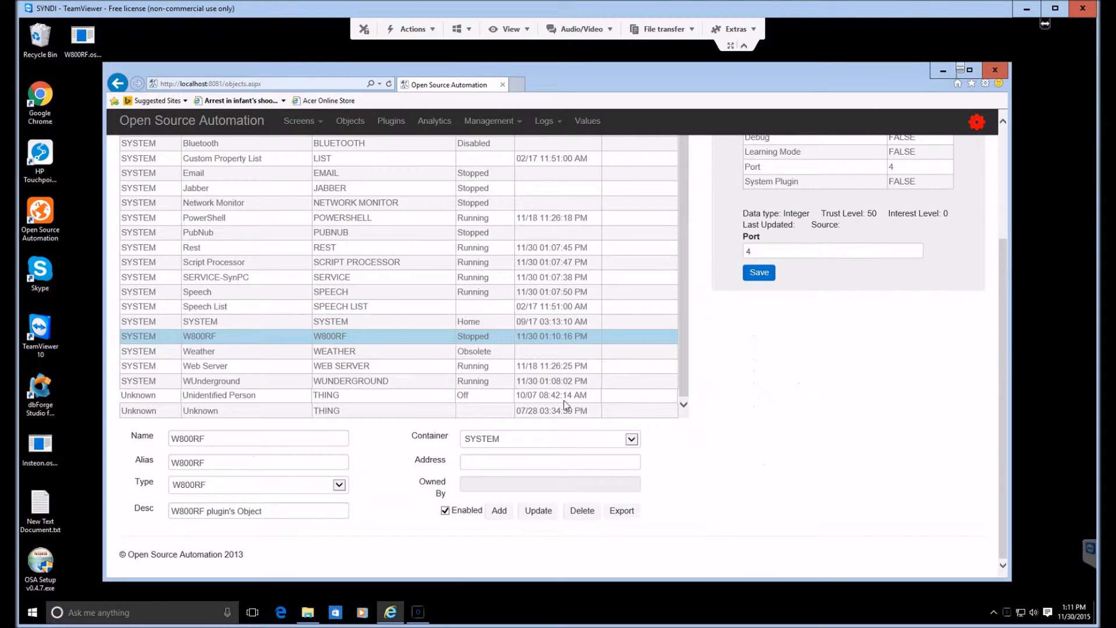
click(348, 120)
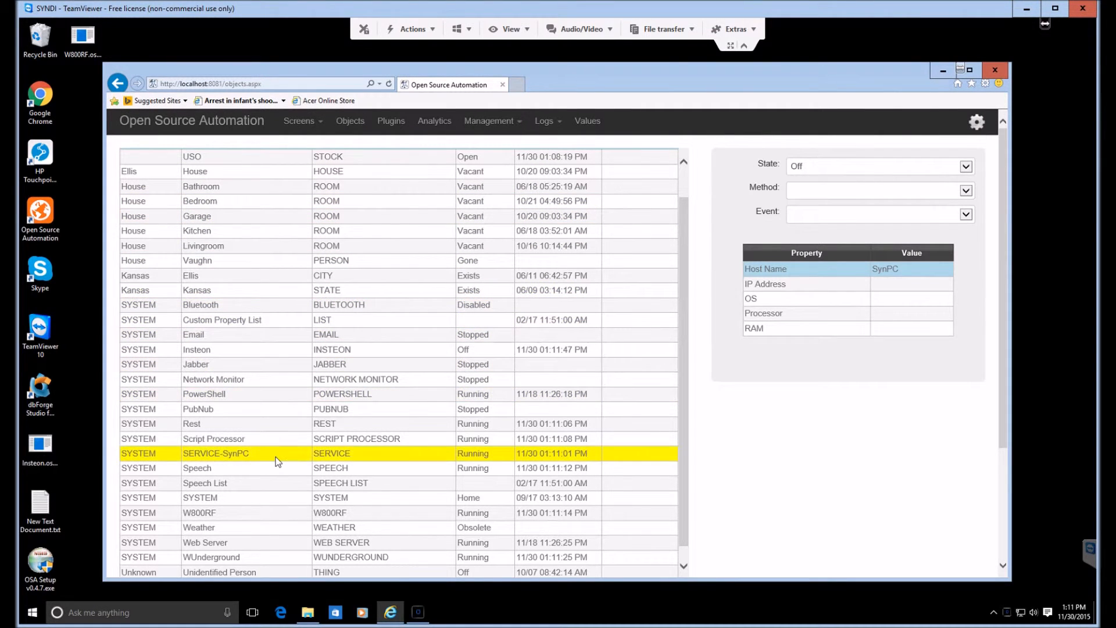
click(243, 352)
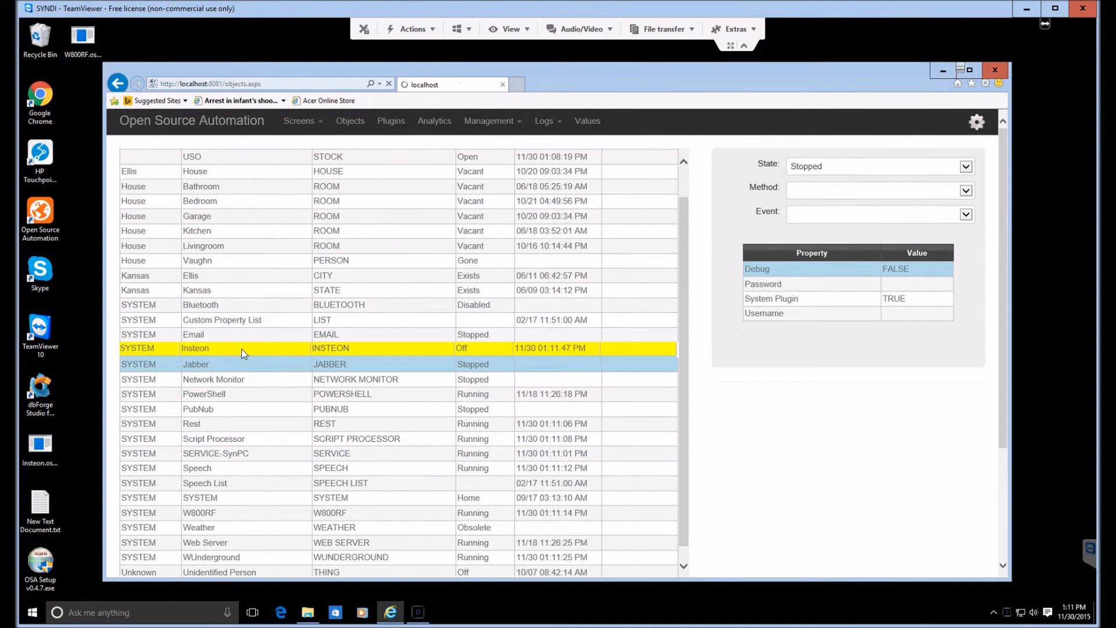
click(924, 260)
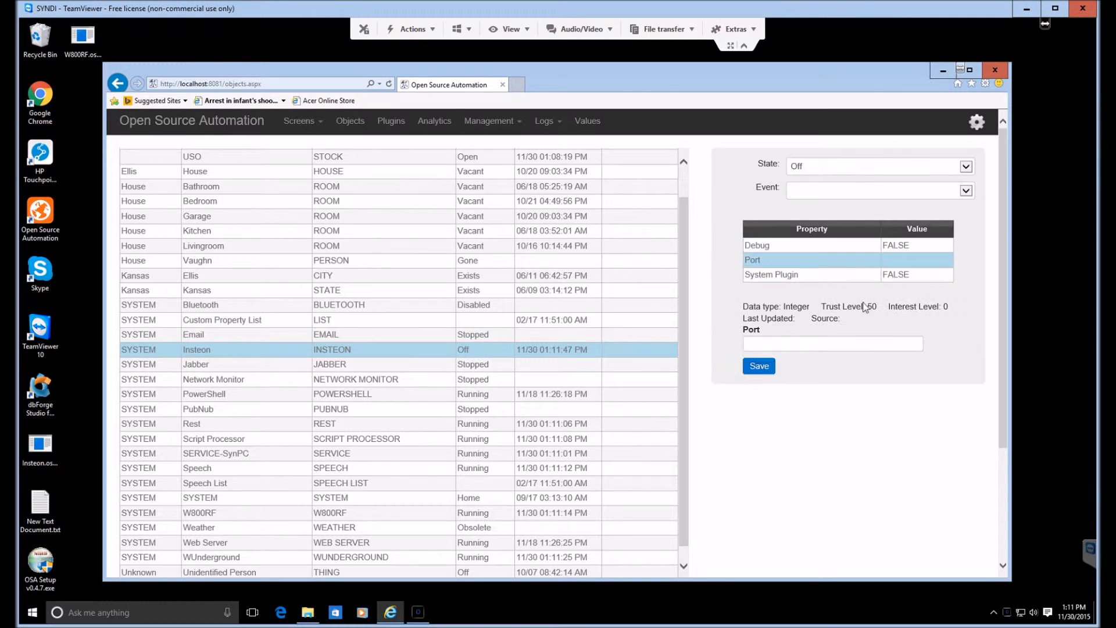
click(797, 345)
text(5)
click(758, 368)
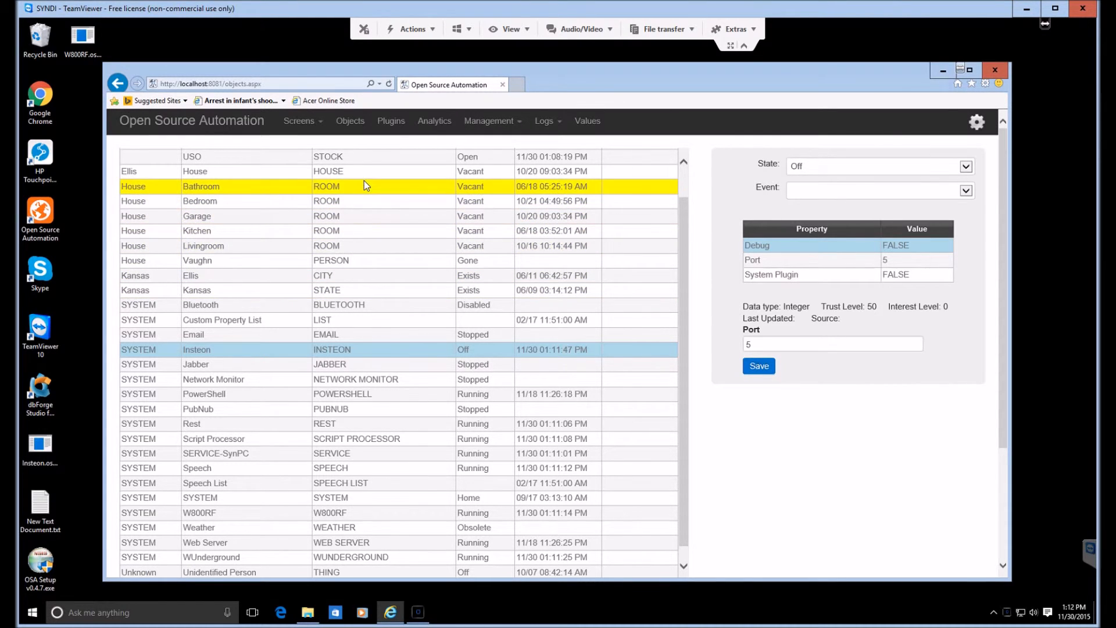
Step: Switch back to the Open Source Automation Manager and restart the OSAE service by stopping and starting it
click(418, 611)
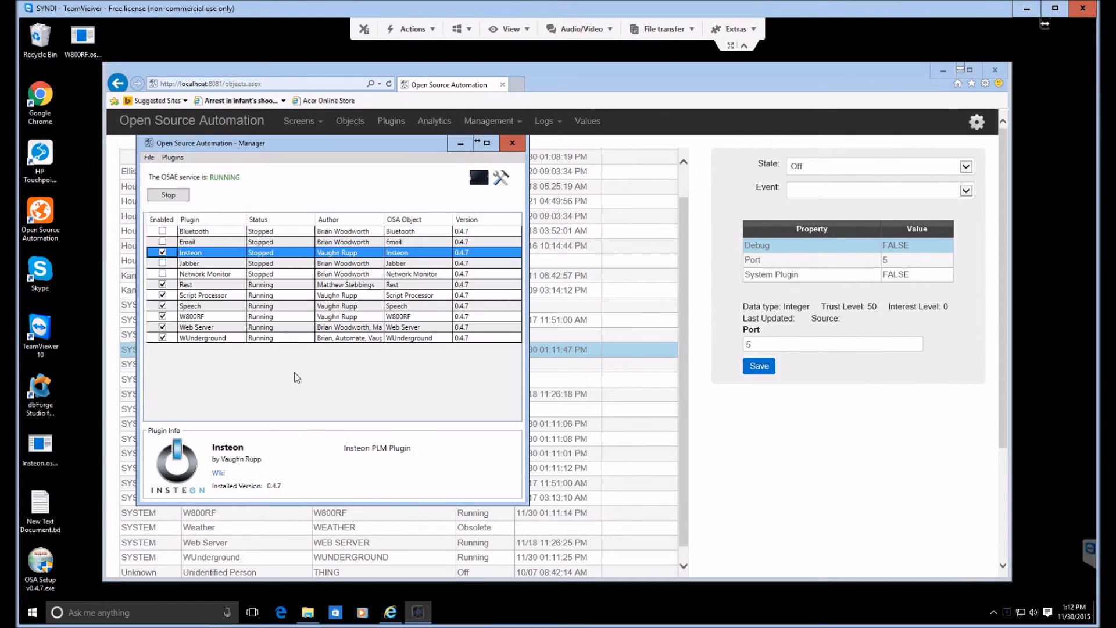
click(168, 195)
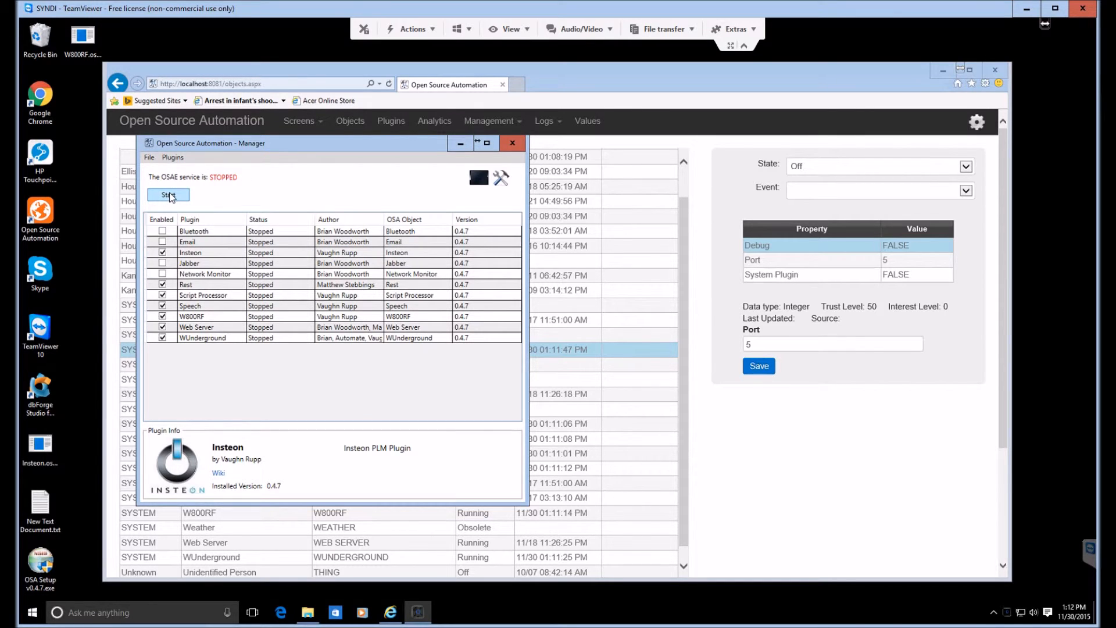
click(168, 195)
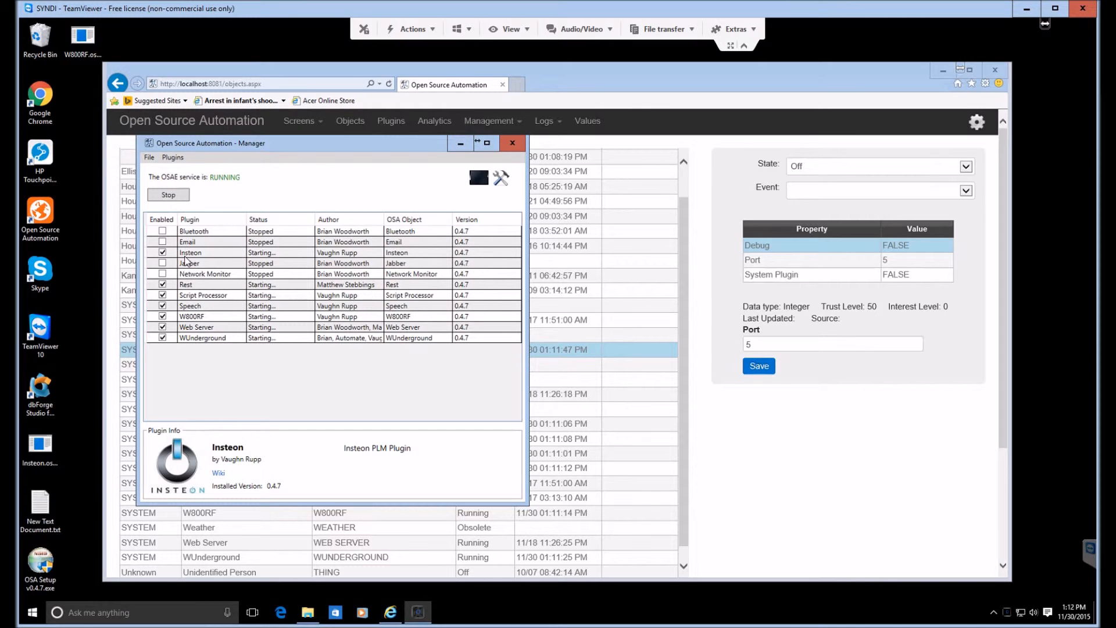
Step: Open the Server Logs in the web interface and refresh them repeatedly to follow the plugins loading
click(541, 122)
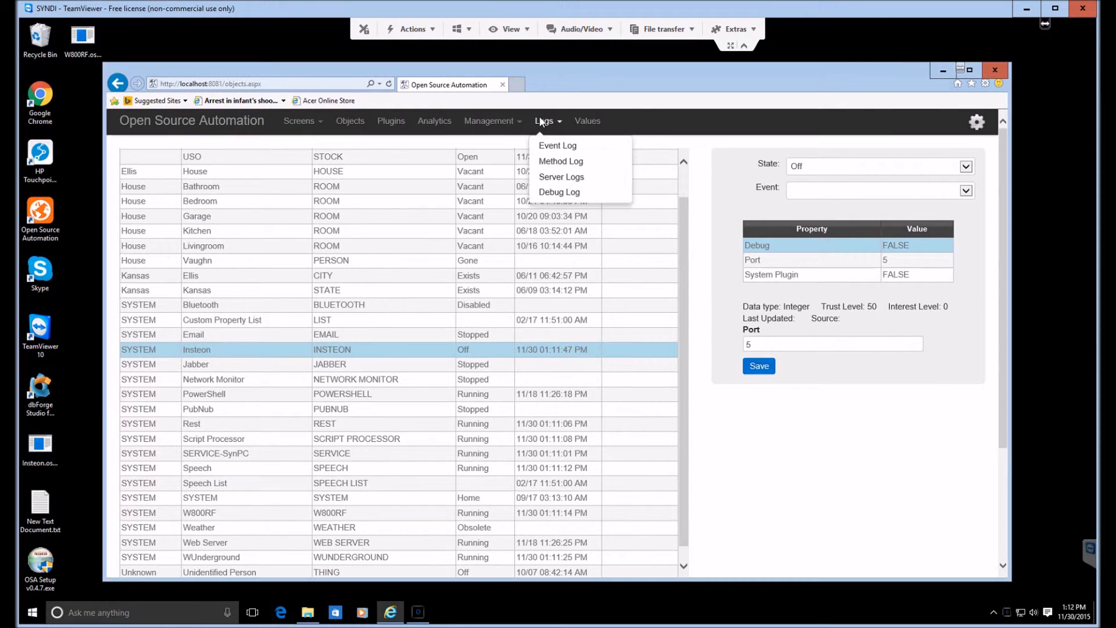
click(555, 178)
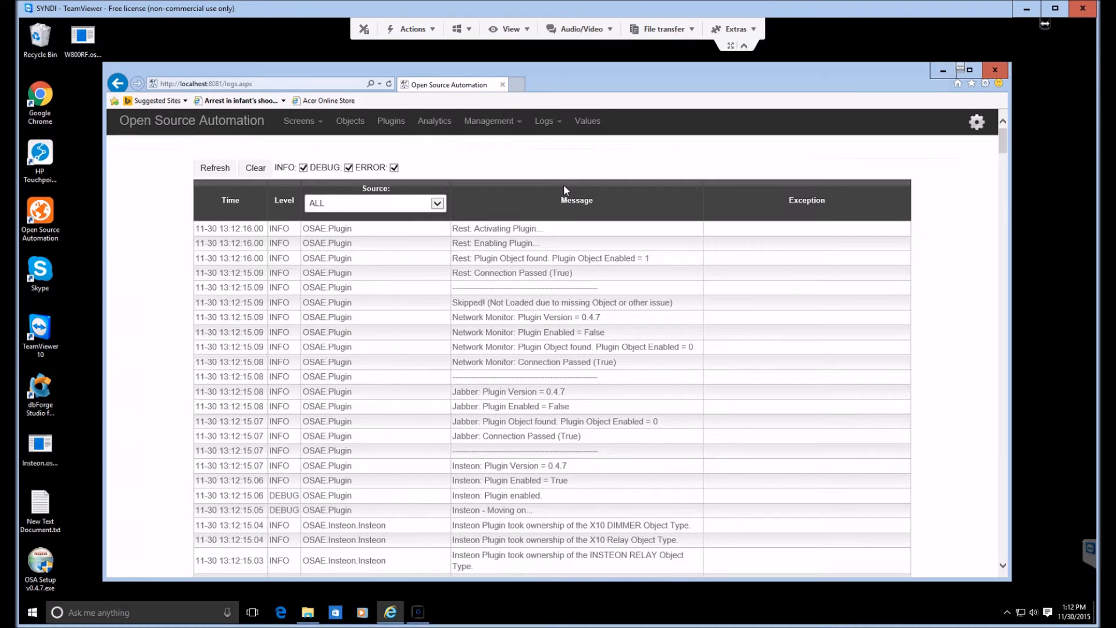
click(205, 168)
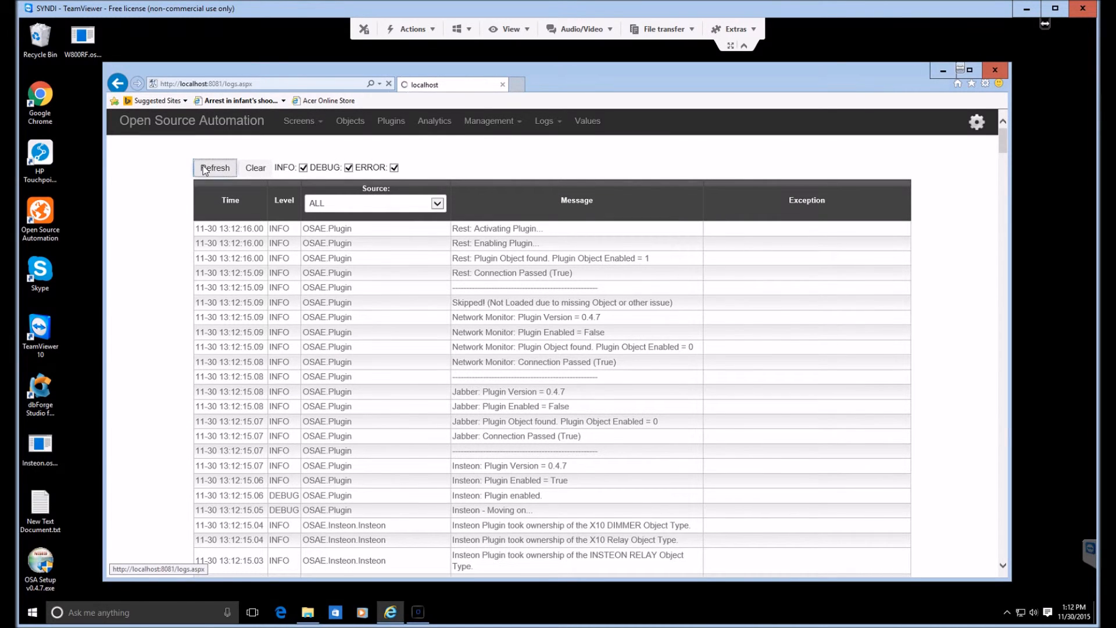
click(204, 168)
click(204, 169)
click(204, 169)
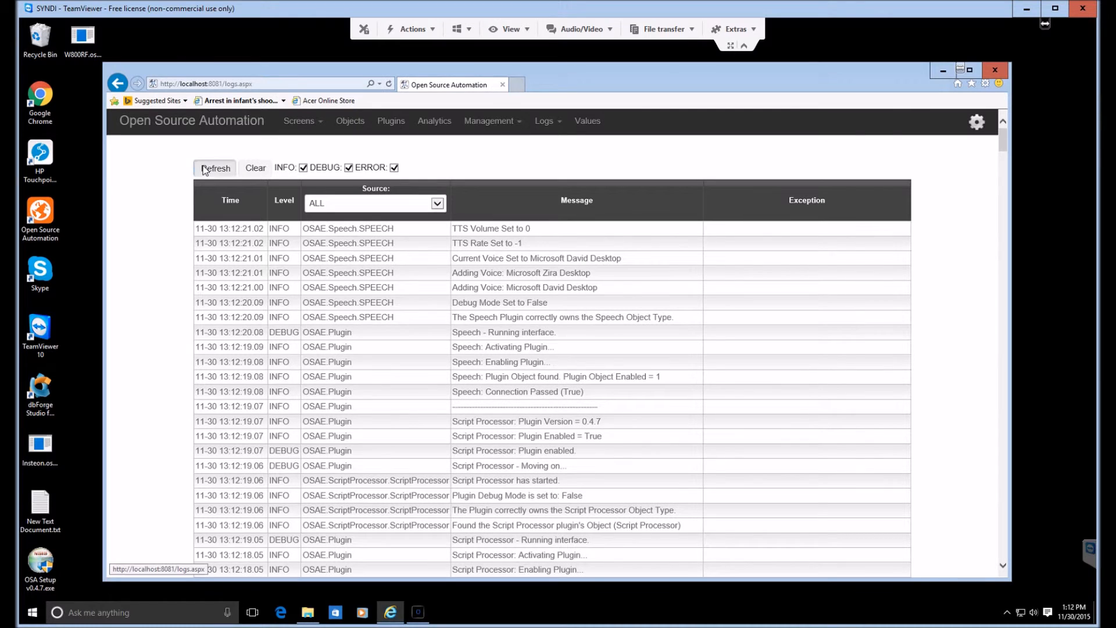
click(204, 168)
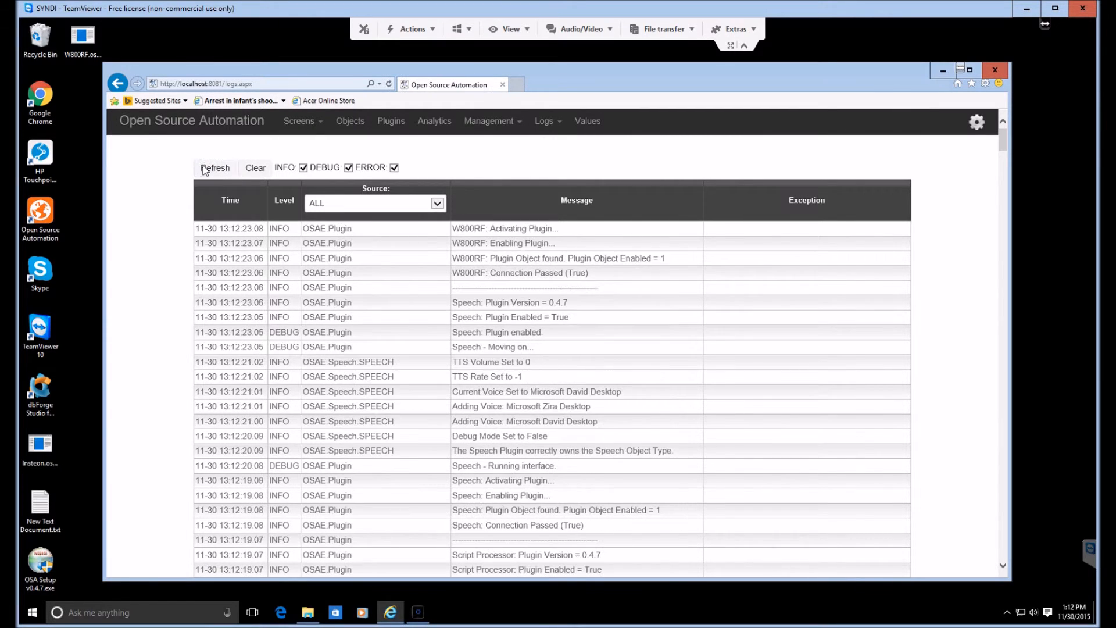
click(215, 169)
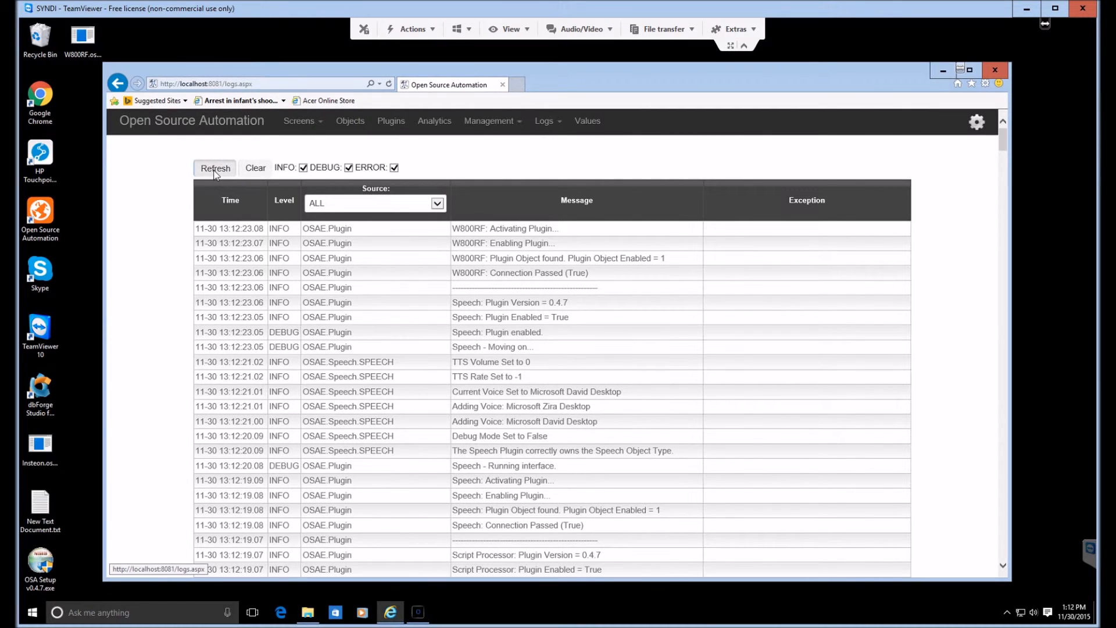
click(214, 169)
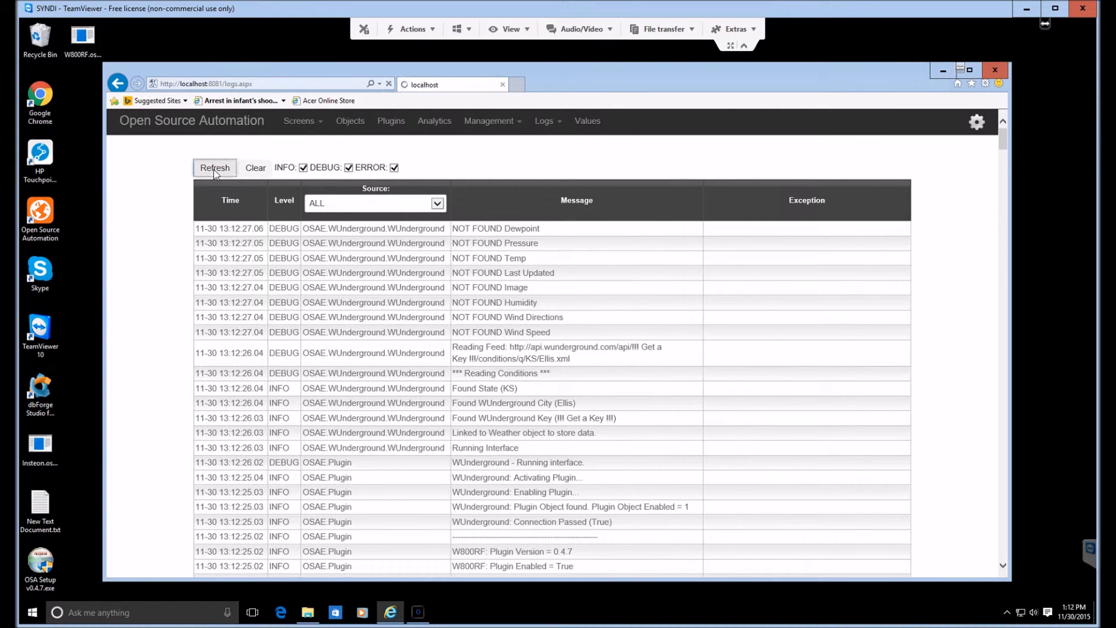
Step: Filter the server logs by source OSAE.Insteon.Insteon and by OSAE.W800RF.W800RF to check both plugins' port entries
click(437, 204)
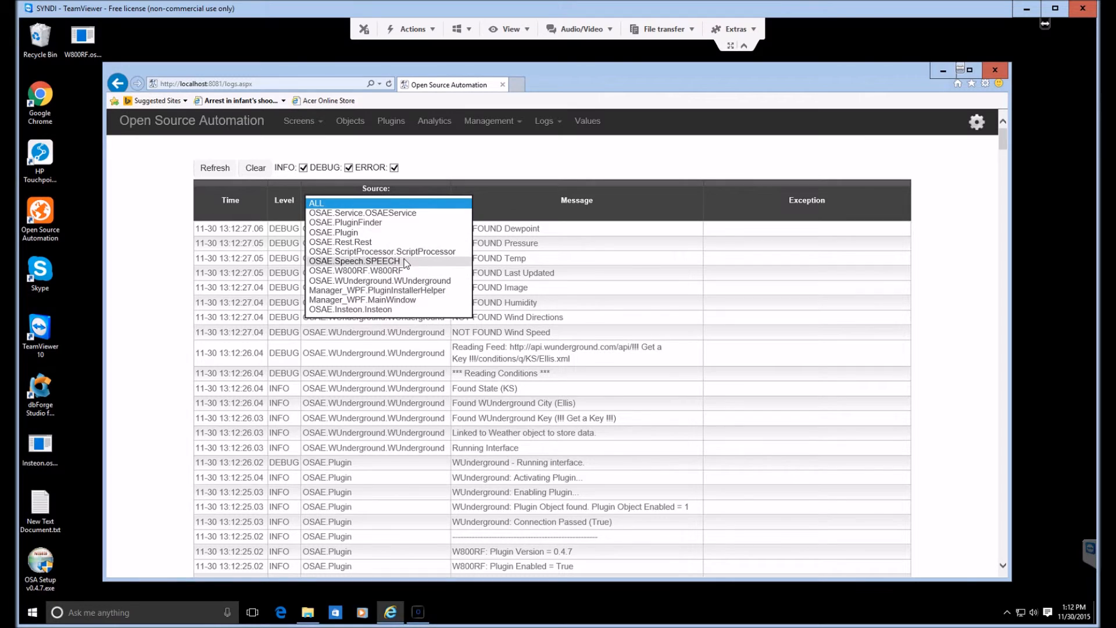
click(376, 309)
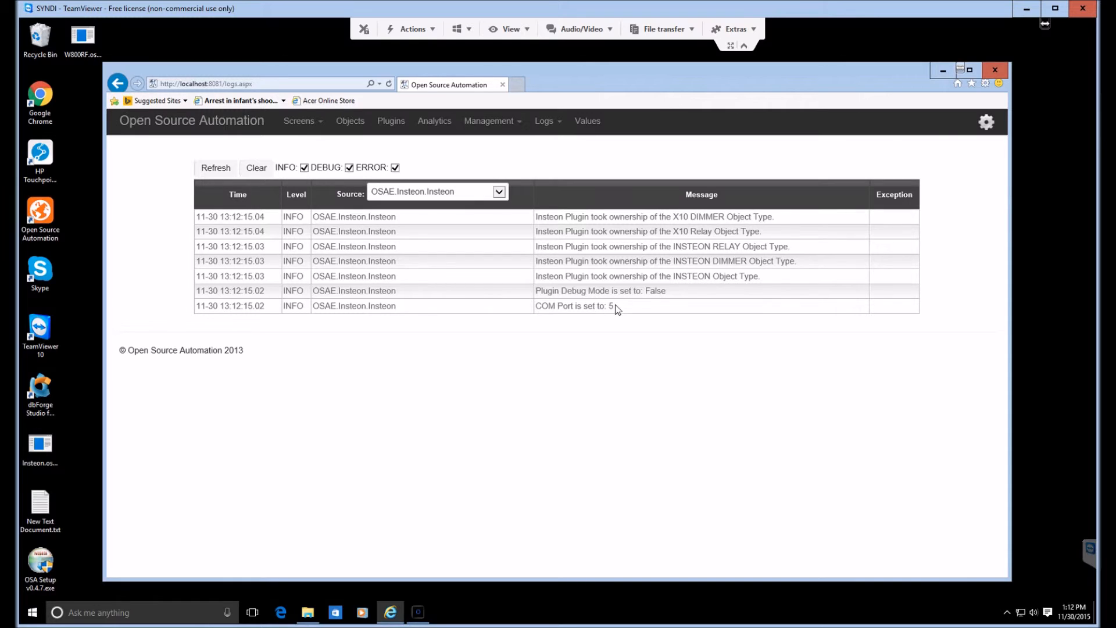
click(499, 192)
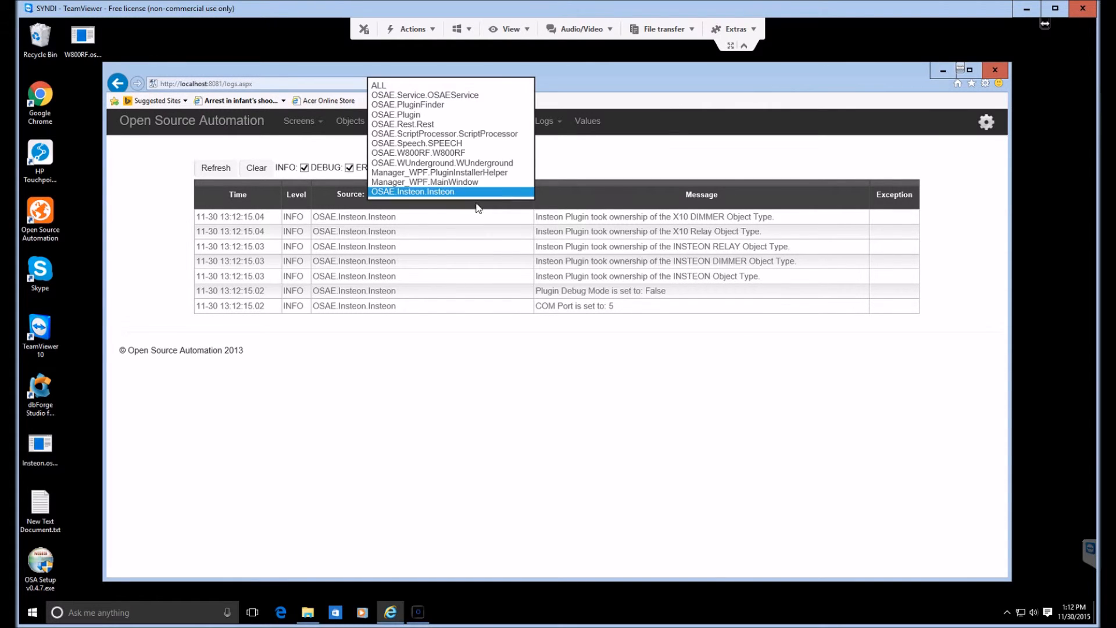
click(402, 153)
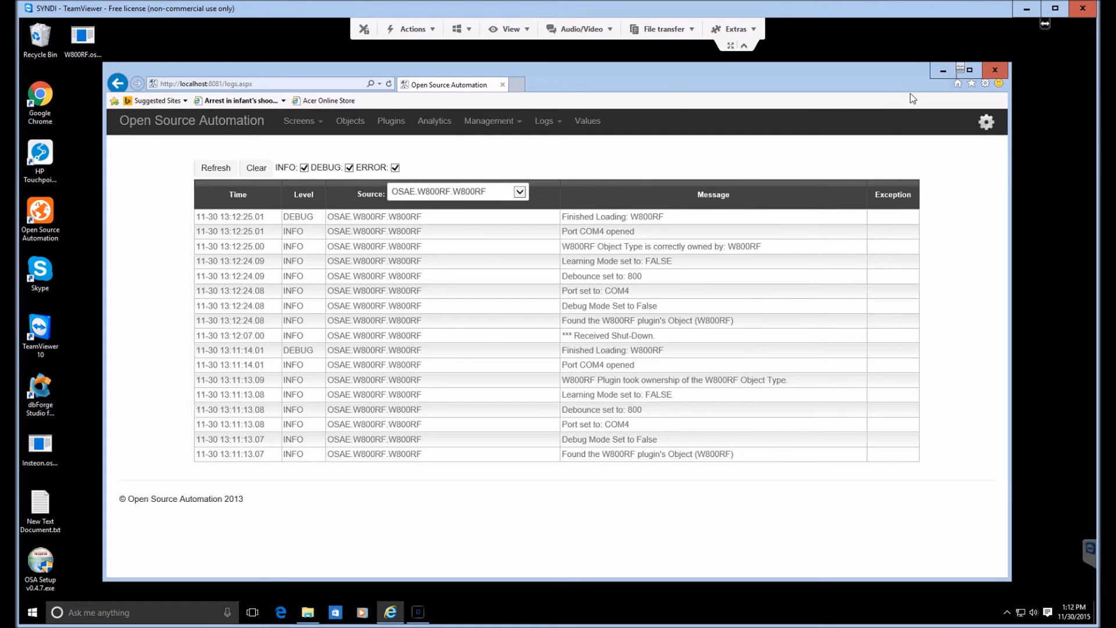
Step: Minimize the browser and run OSAE.Screens.exe from C:\Program Files\OSA
click(941, 70)
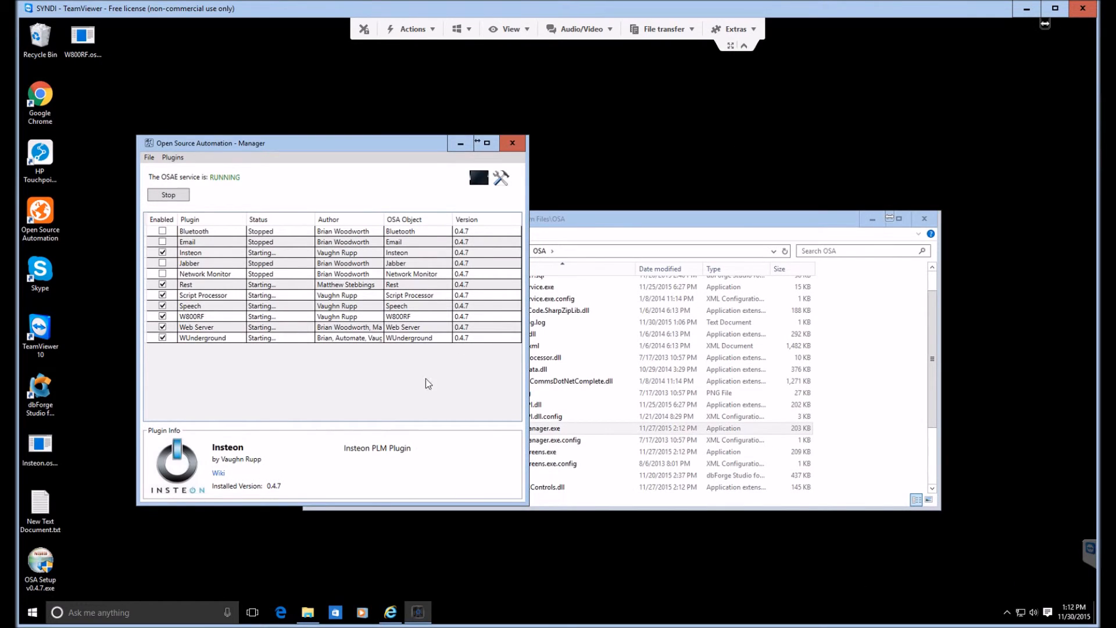
click(531, 453)
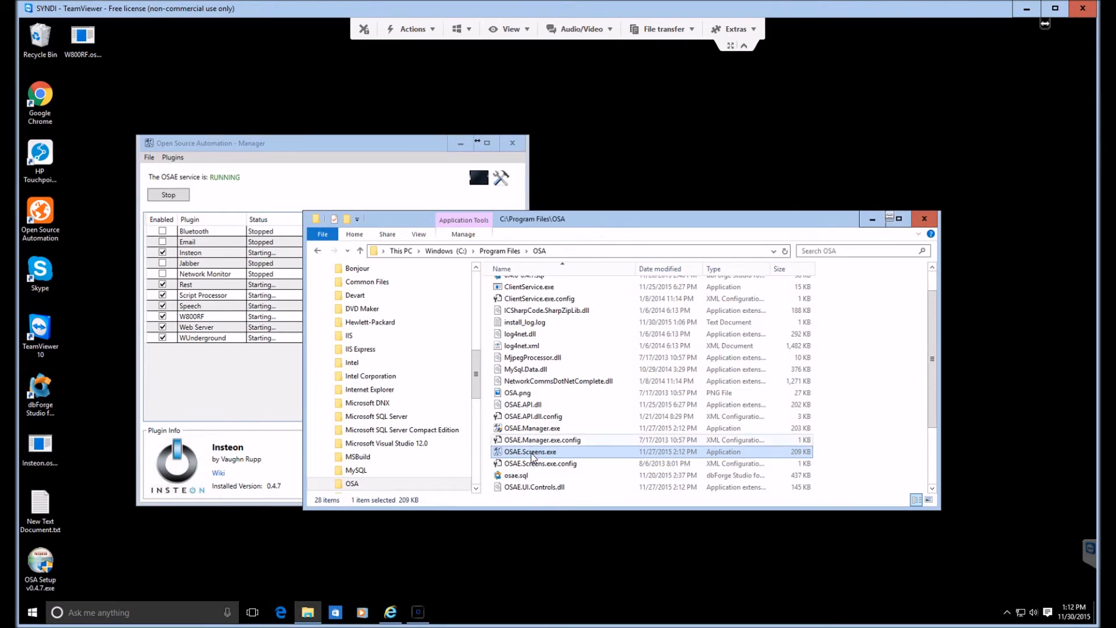
double_click(535, 456)
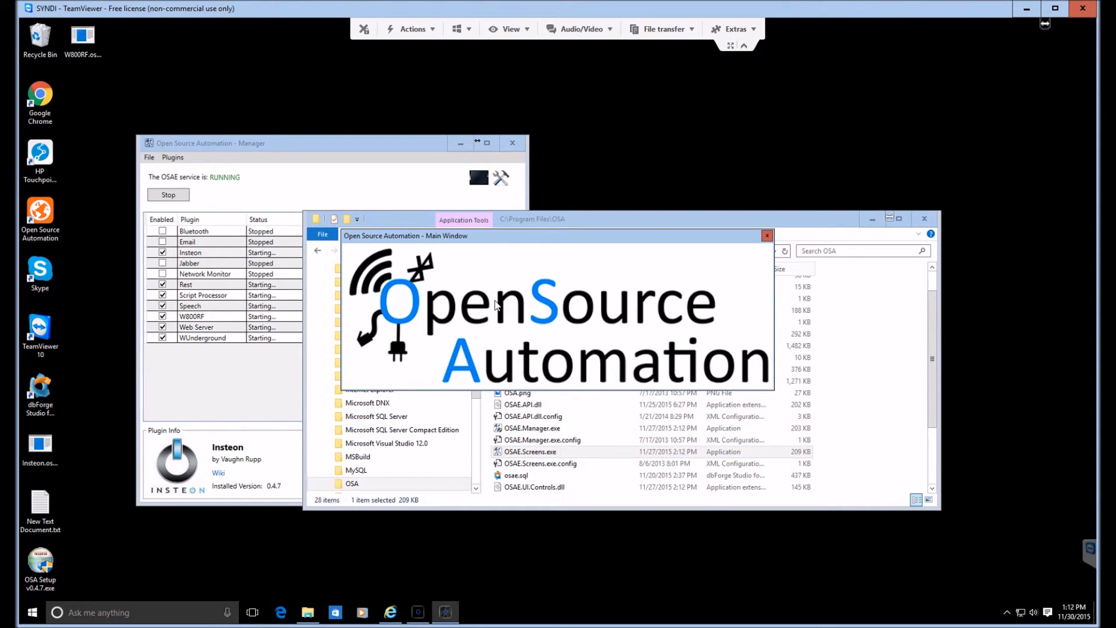
Step: Add a new screen named Main, using the floor-plan background image imported from the OSA Images folder
right_click(499, 291)
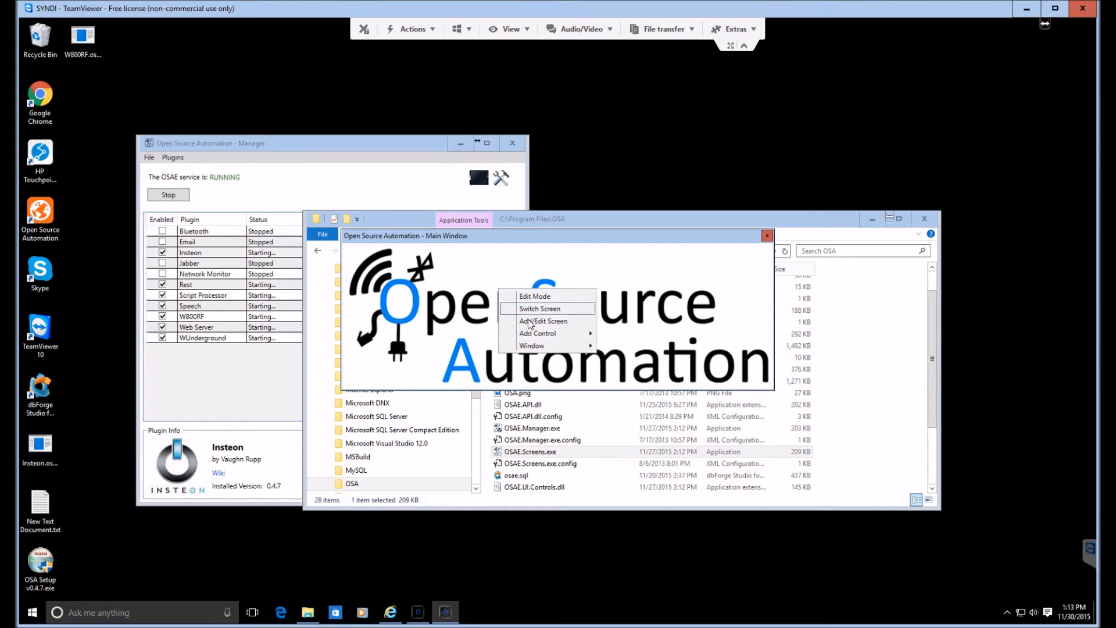
mouse_move(536, 337)
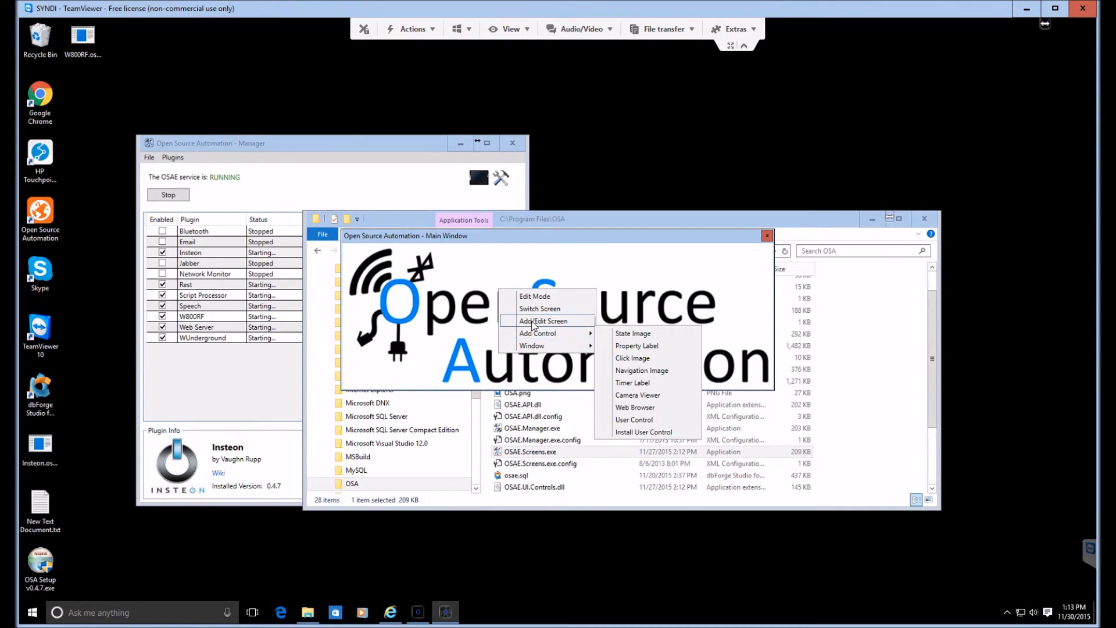
click(534, 324)
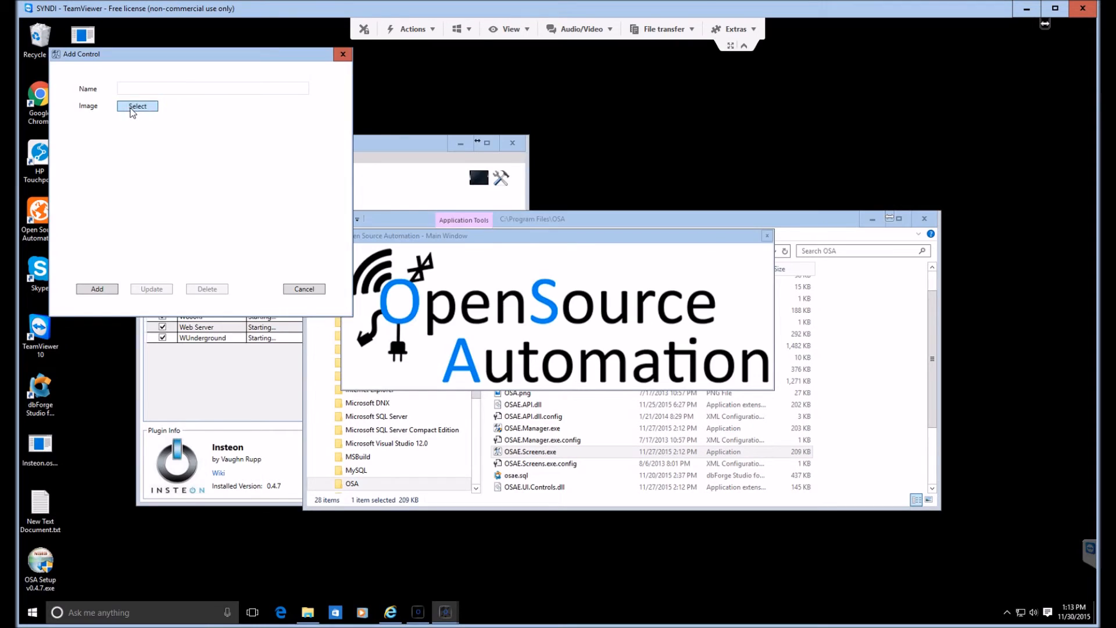
click(130, 108)
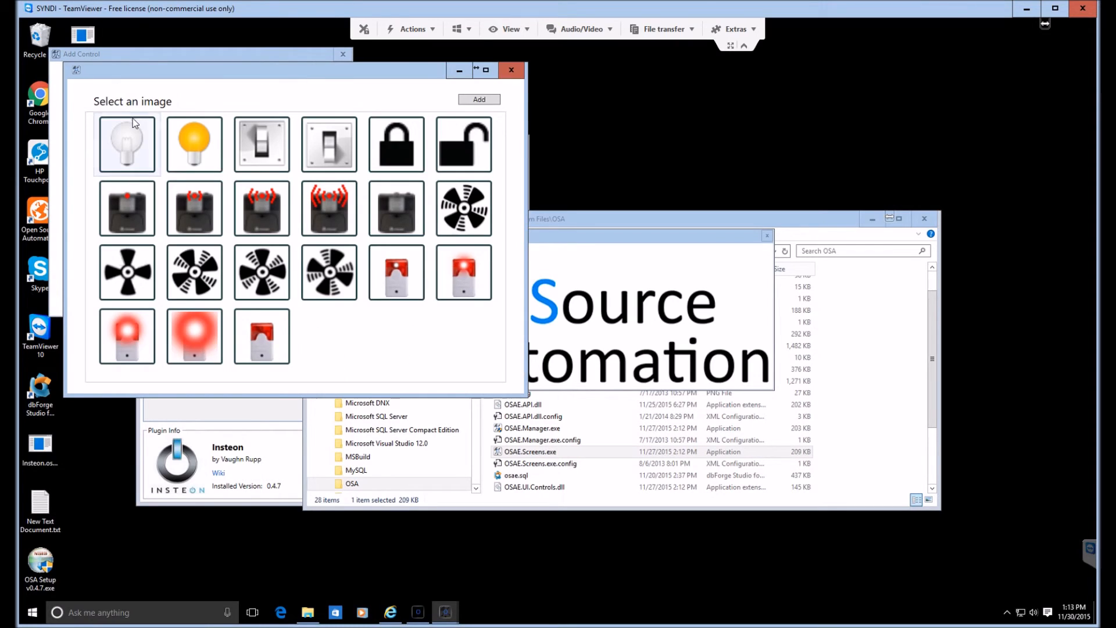
click(479, 99)
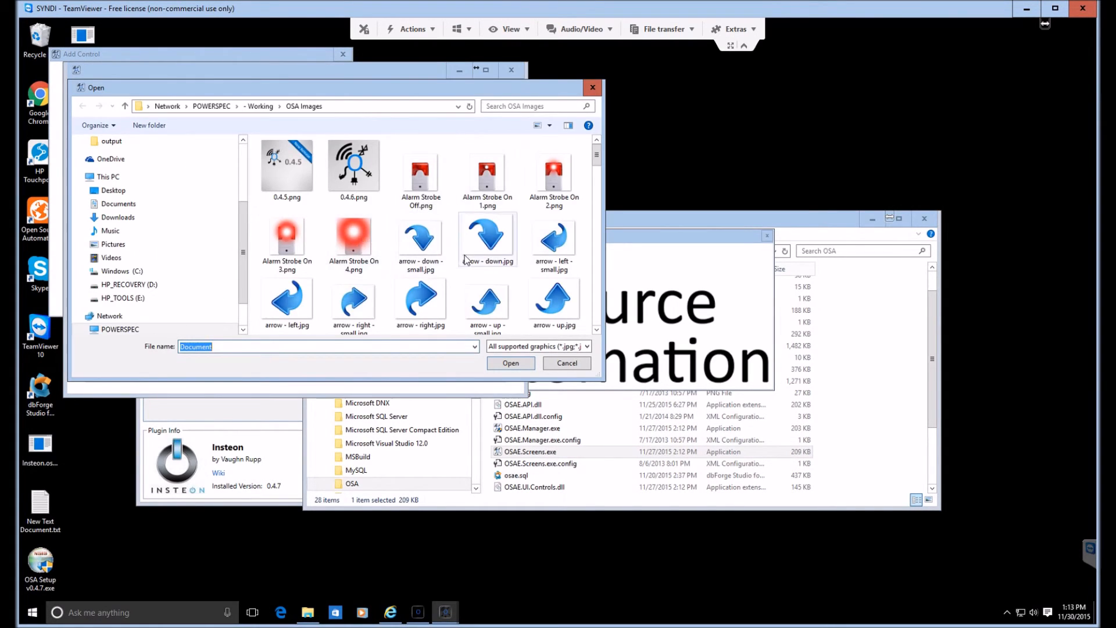
scroll(470, 257, down, 8)
double_click(568, 254)
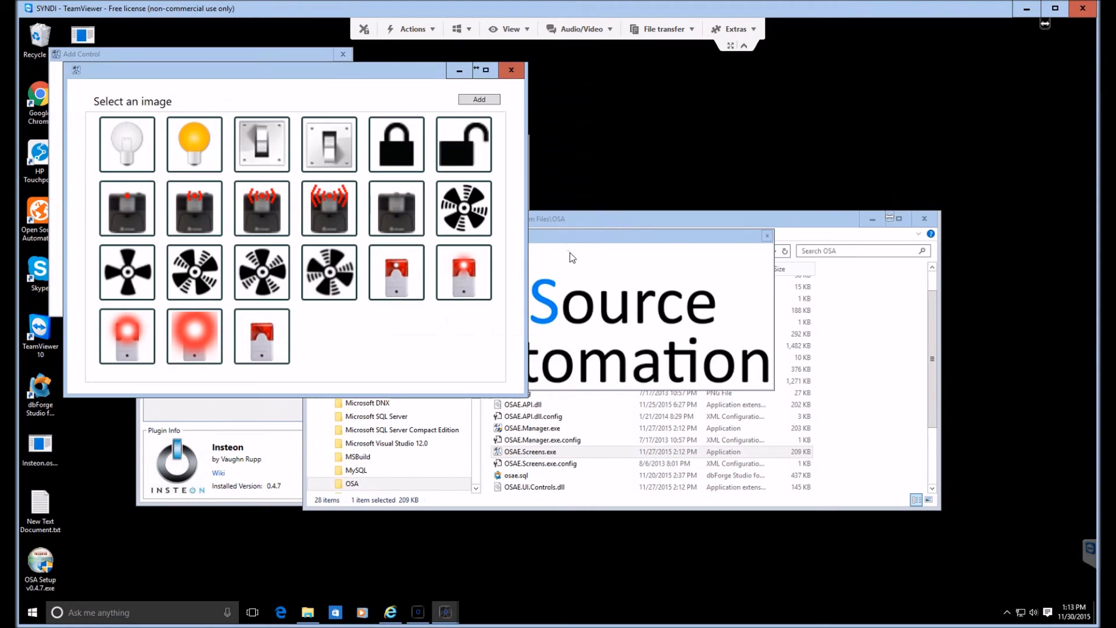
click(325, 335)
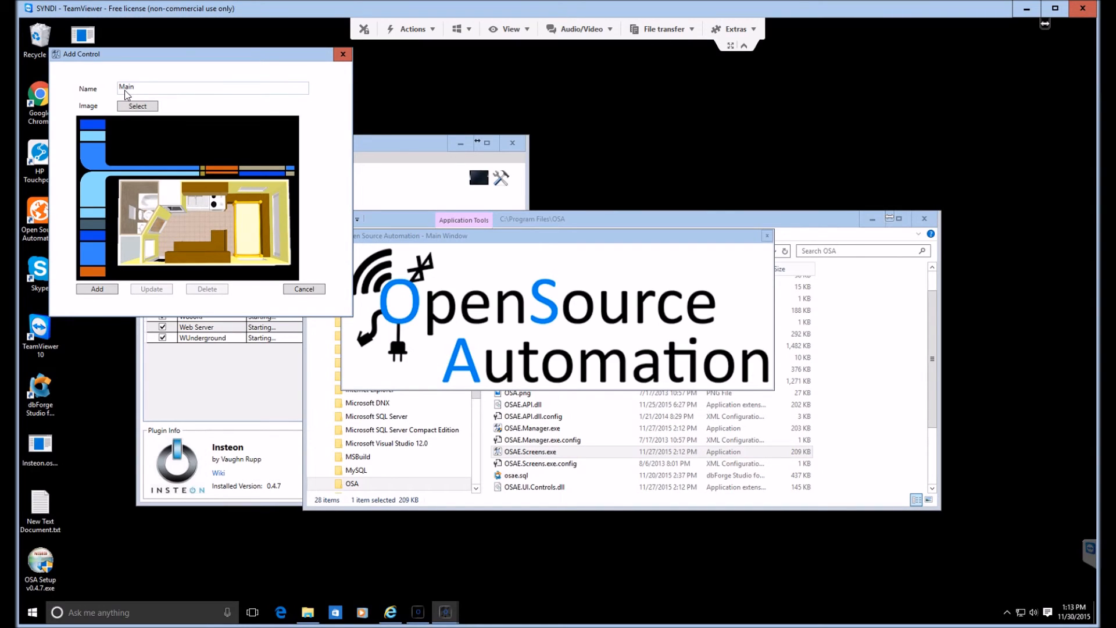
click(97, 293)
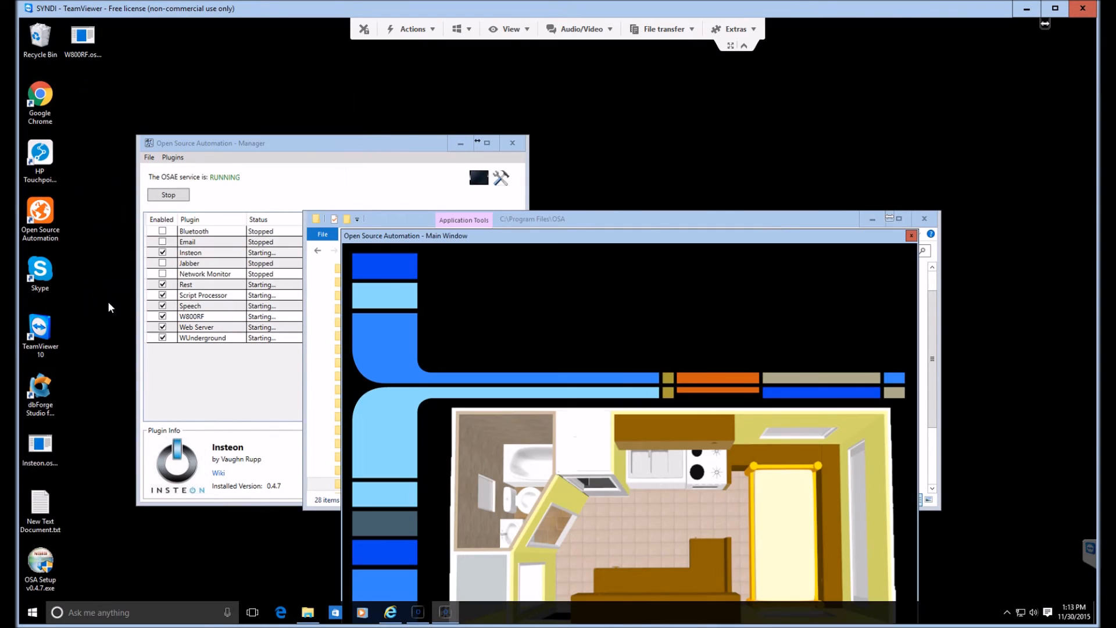
Step: Move the Main screen's window fully into view on the desktop and open the choice of controls to add to it
drag(598, 238, 536, 123)
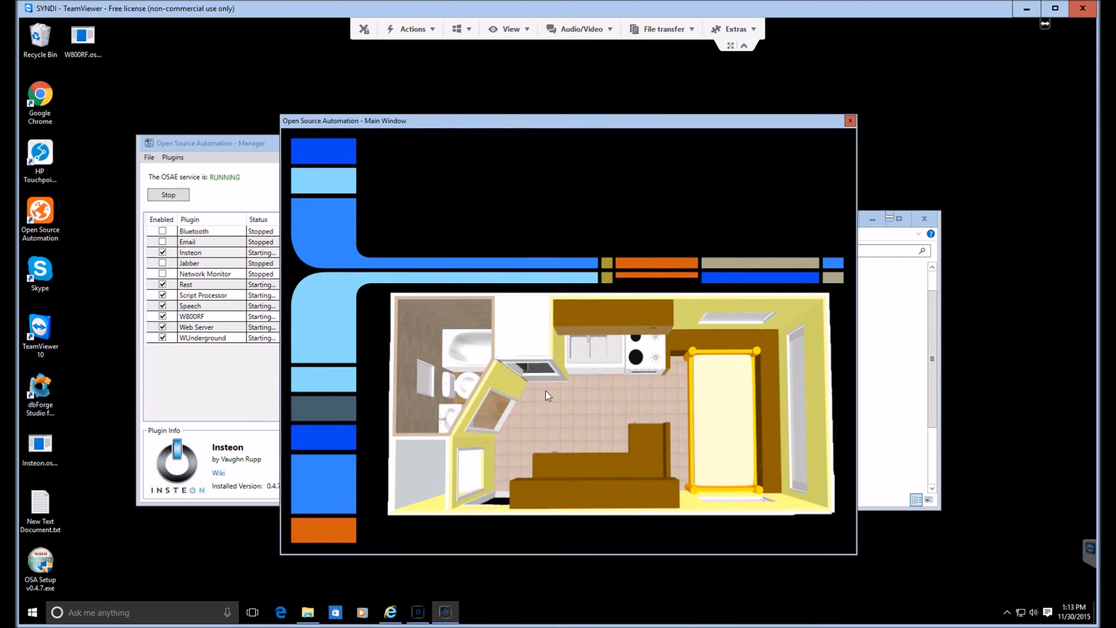
right_click(514, 321)
mouse_move(547, 370)
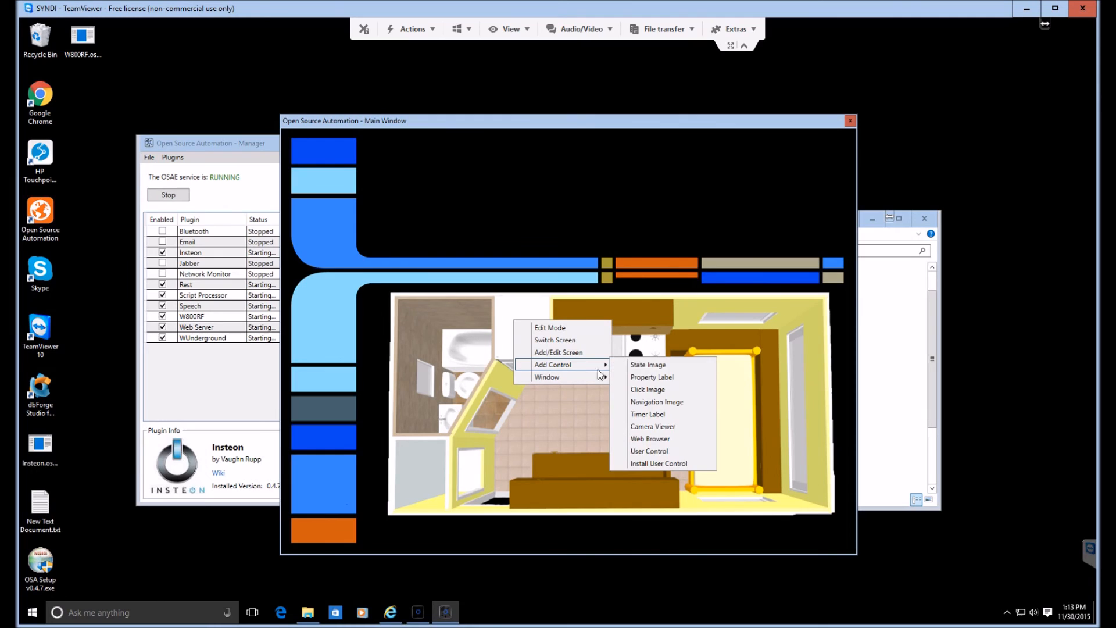